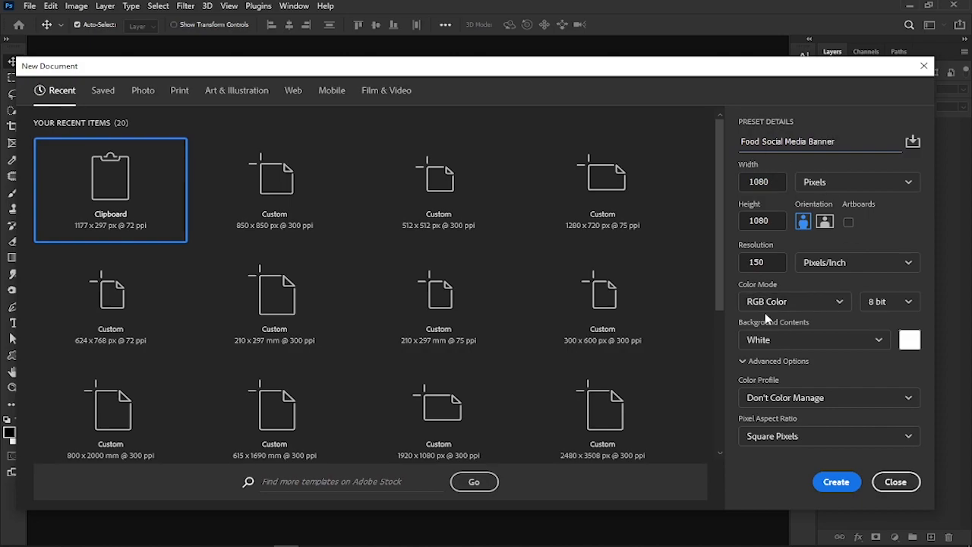
Step: Create the 1080 x 1080 px banner document and add a Radial gradient fill layer with 90° angle and 180% scale
click(859, 483)
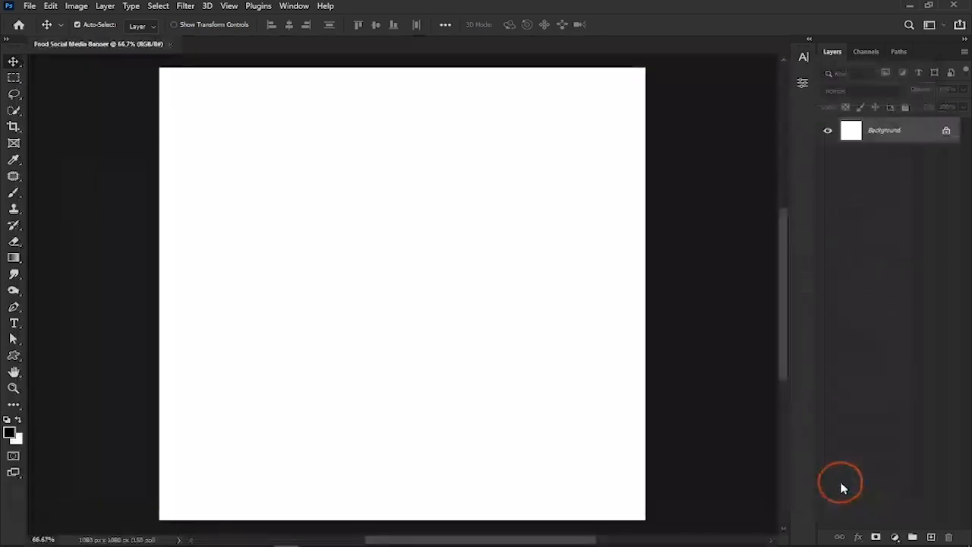
click(895, 537)
click(886, 325)
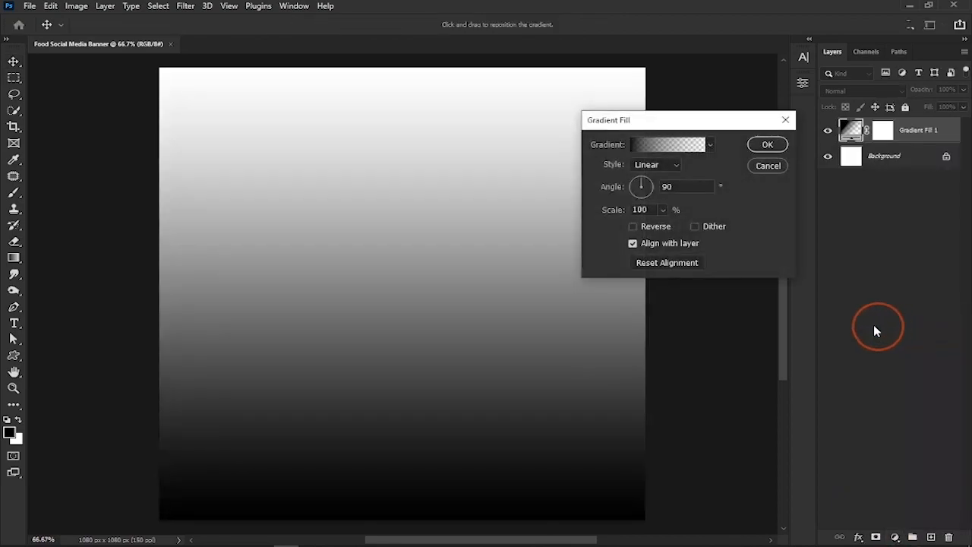
click(661, 165)
click(681, 186)
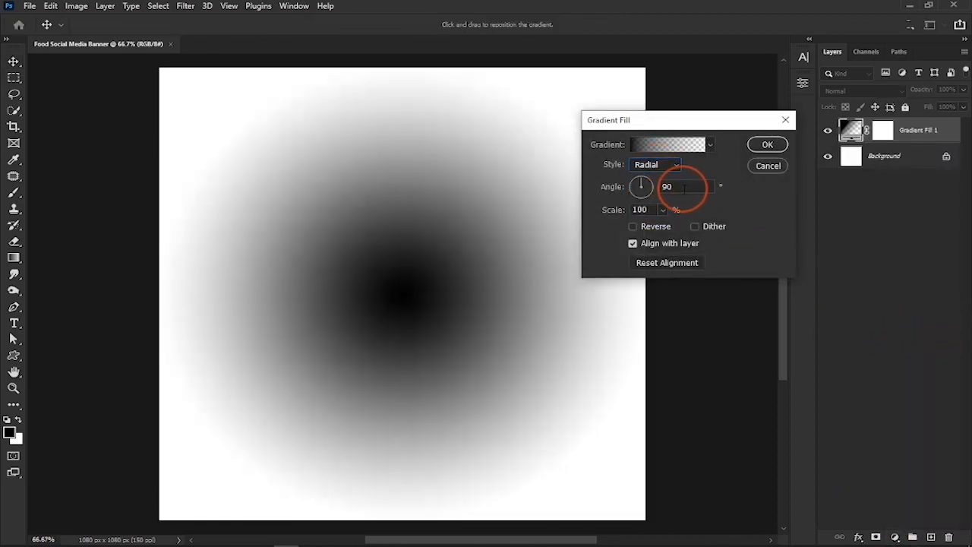
double_click(662, 186)
text(9)
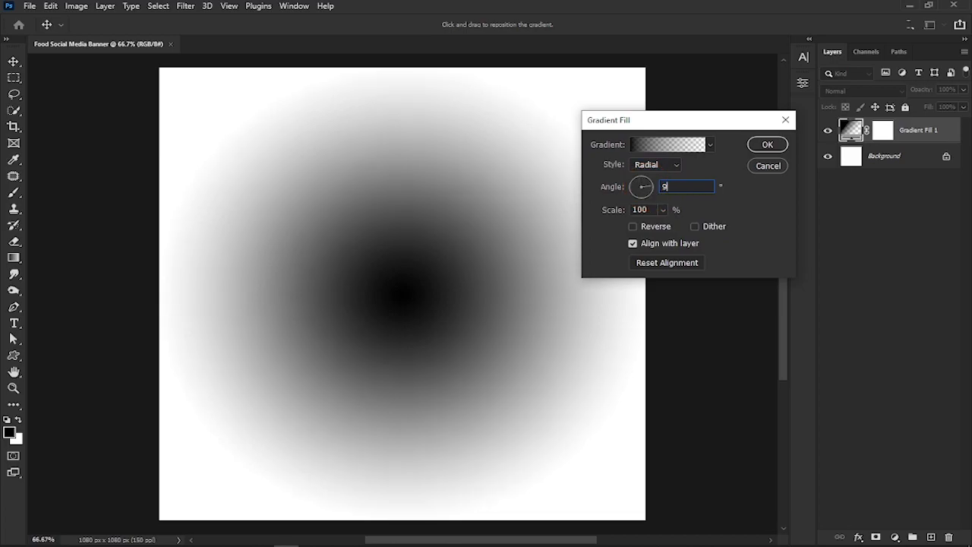
mouse_move(617, 210)
mouse_down()
mouse_move(695, 232)
mouse_move(608, 209)
mouse_up()
text(180)
Step: Set the starting colour stop of the radial gradient to c42521
click(668, 145)
click(605, 354)
click(667, 409)
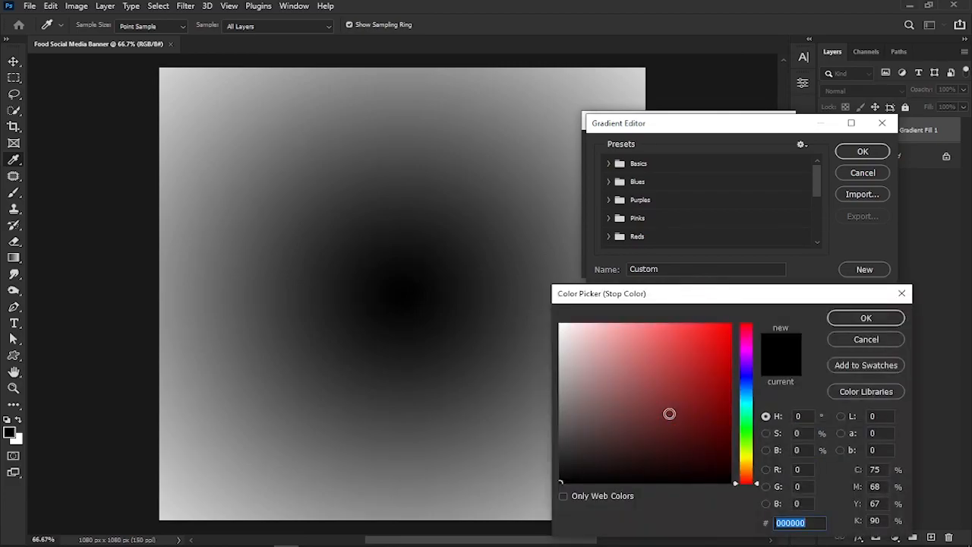
text(c42521)
click(833, 319)
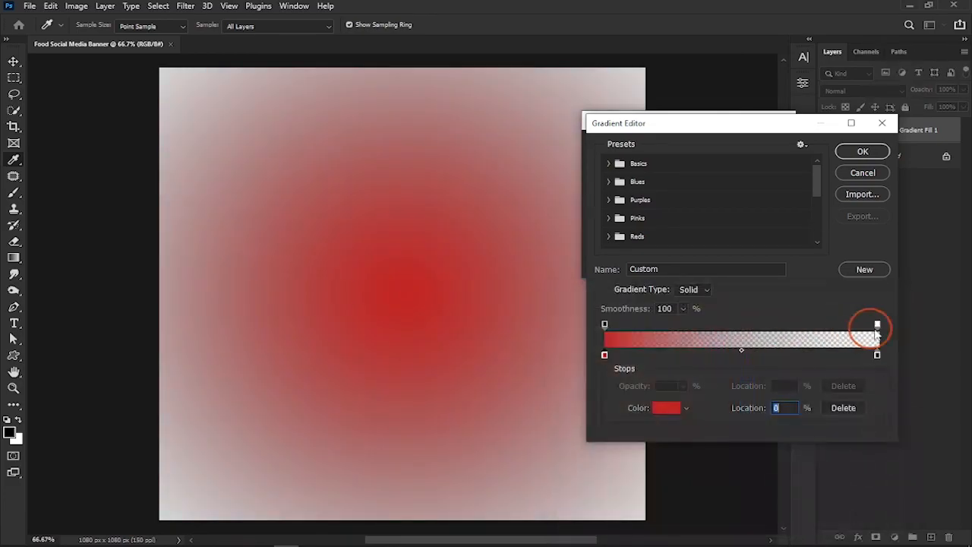
Step: Set the ending colour stop of the radial gradient to 61120e
click(877, 354)
click(658, 412)
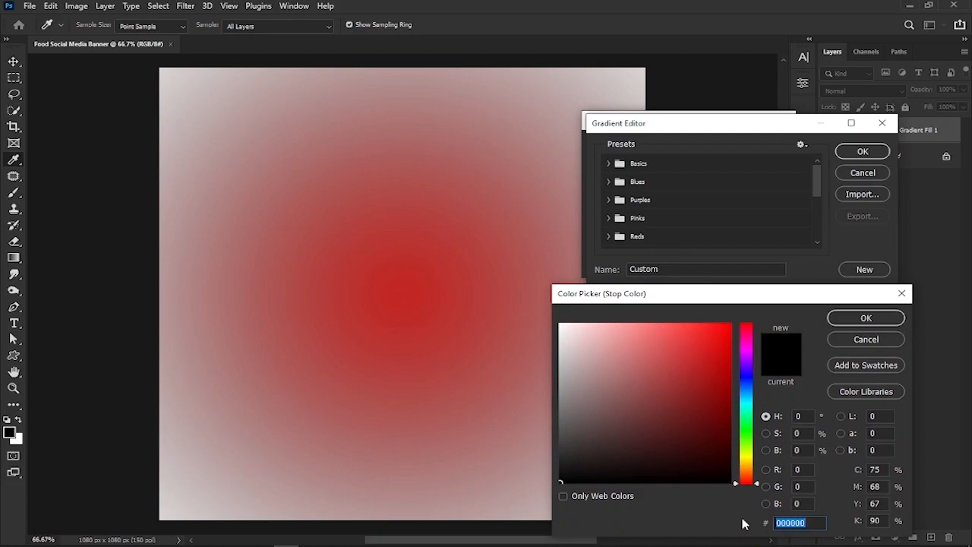
text(6112)
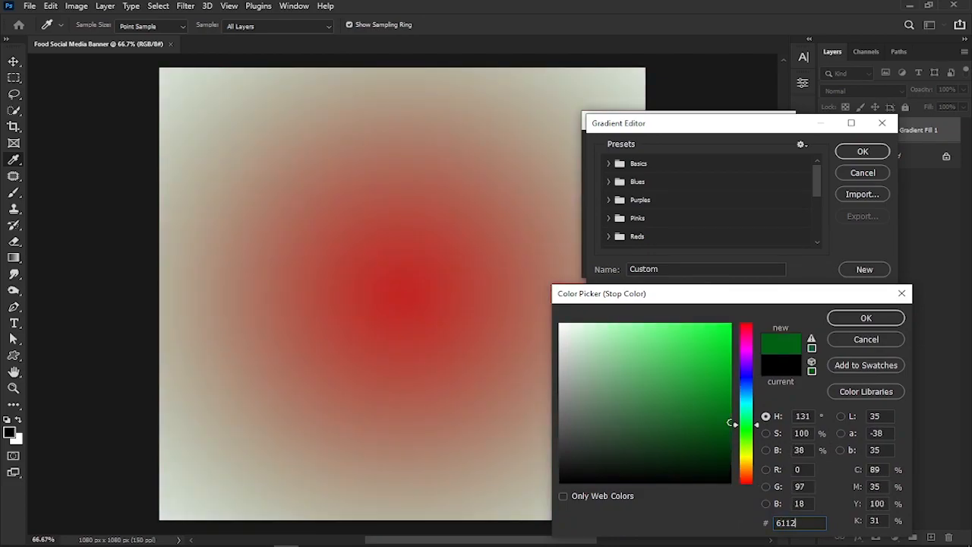
text(0e)
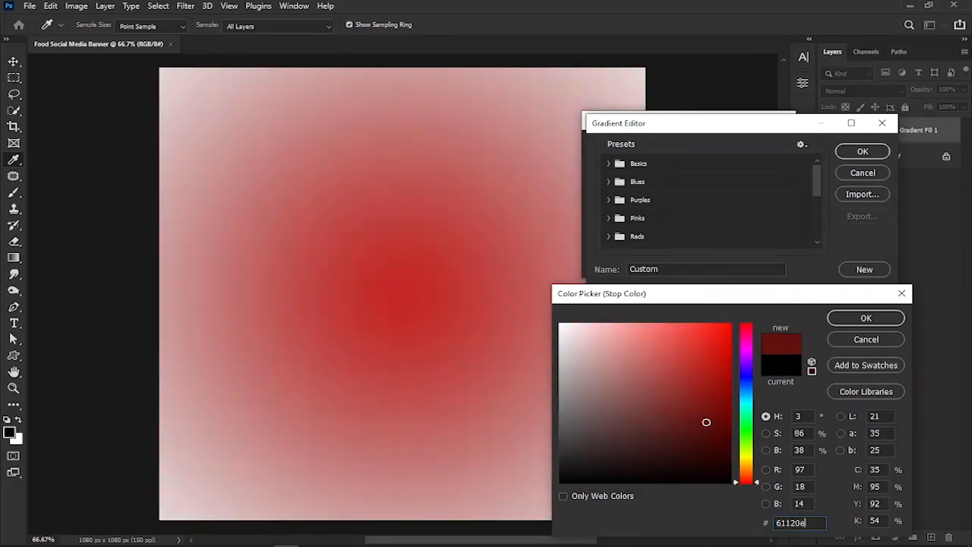
click(868, 322)
Step: Make the ending opacity stop of the red gradient fully opaque and apply the gradient fill
click(877, 325)
drag(618, 387, 792, 392)
click(881, 150)
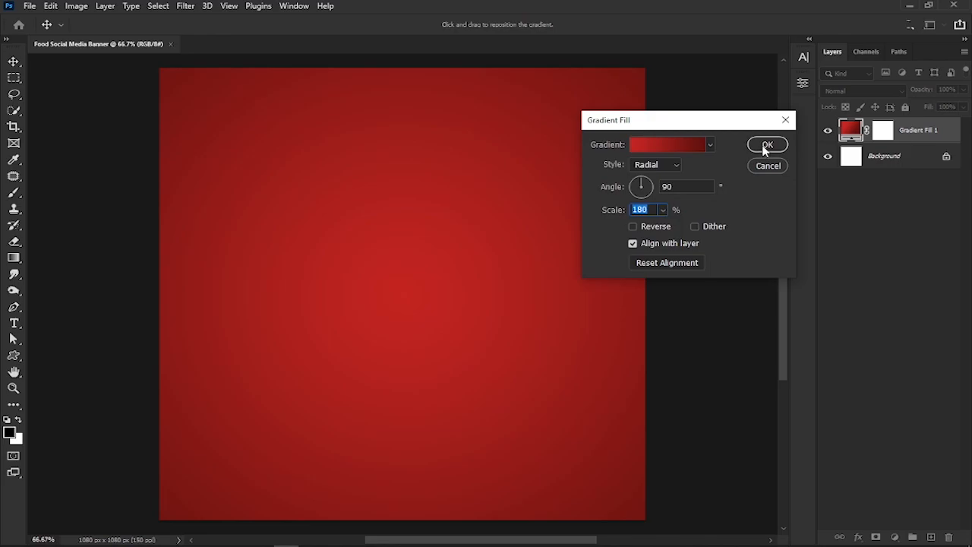
click(767, 144)
Step: Add a second gradient fill layer with Linear style and set its starting colour stop to ffffff
click(894, 536)
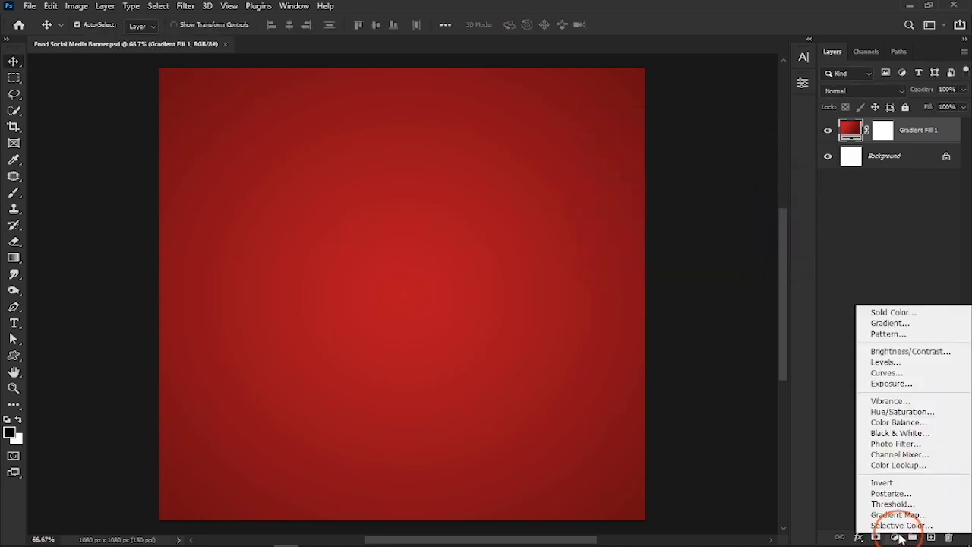
click(888, 324)
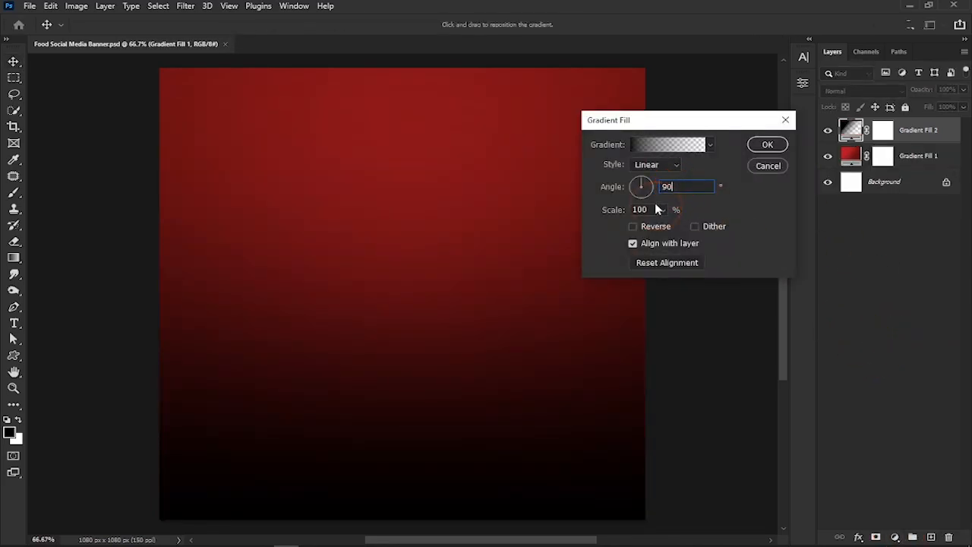
click(668, 144)
double_click(606, 355)
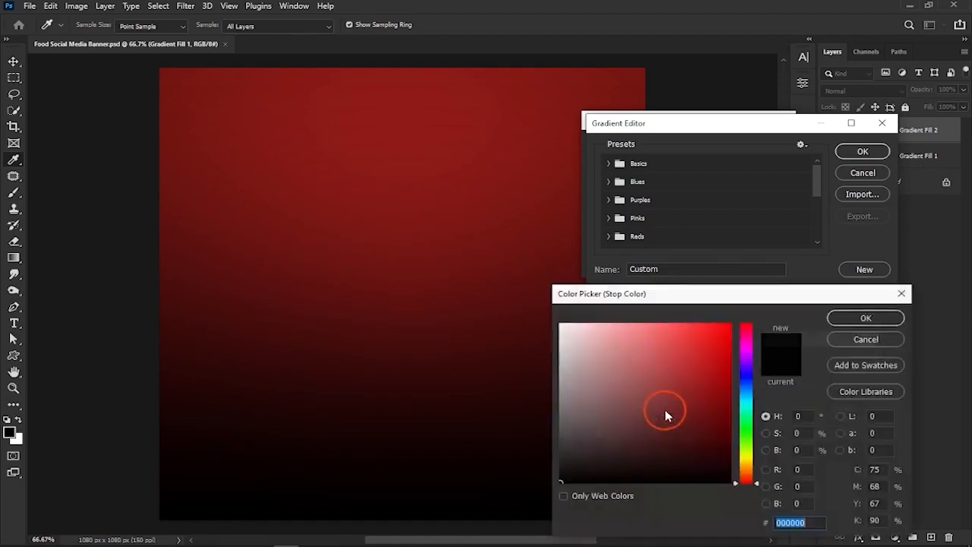
text(ffffff)
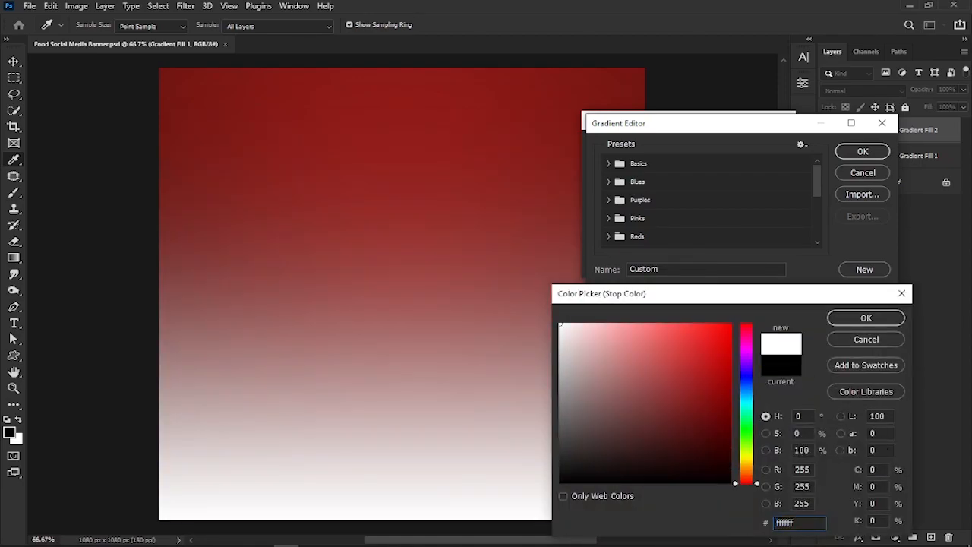
click(864, 317)
Step: Set the ending colour stop of the linear gradient to f2f0f3
click(877, 356)
click(669, 407)
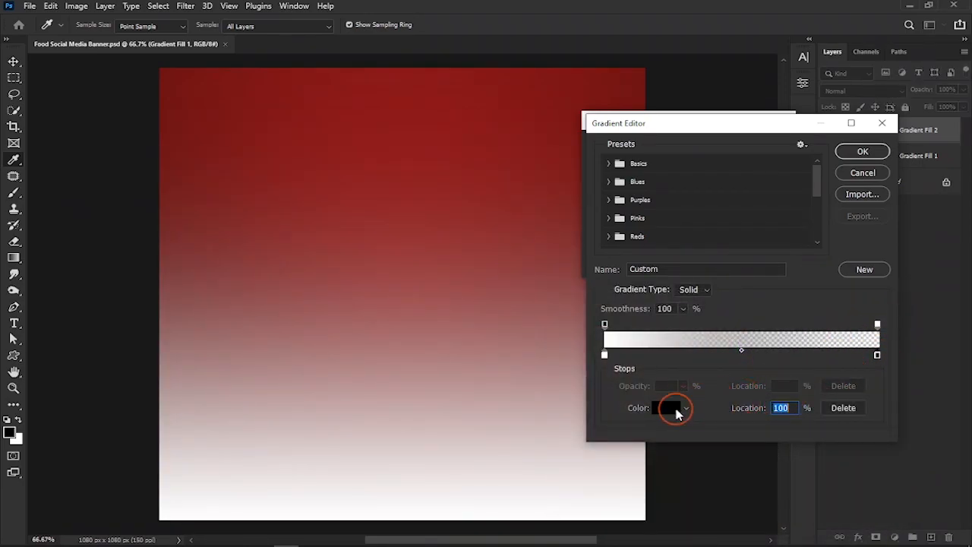
text(f2f0f3)
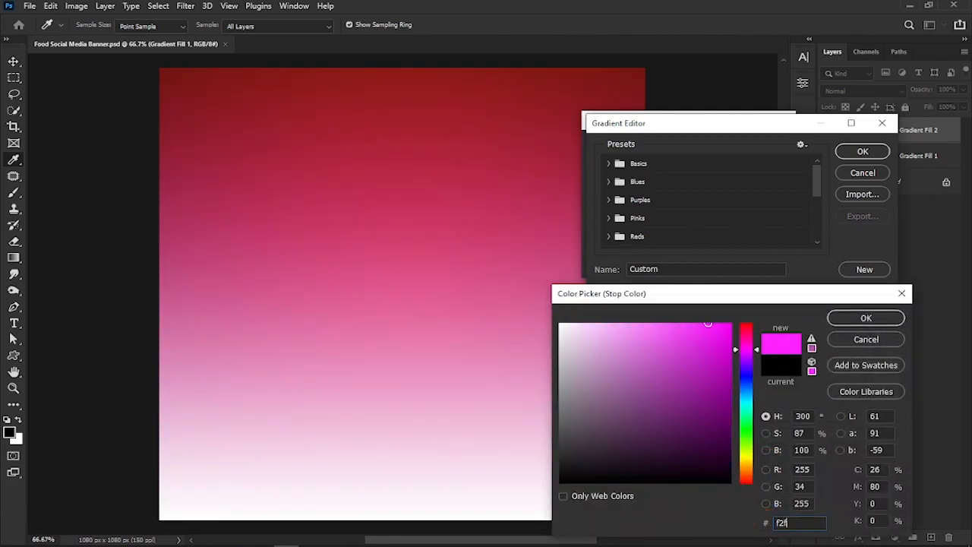
click(857, 322)
Step: Make the ending opacity stop of the white gradient fully opaque and apply the gradient fill
click(875, 325)
drag(645, 386, 741, 389)
click(862, 153)
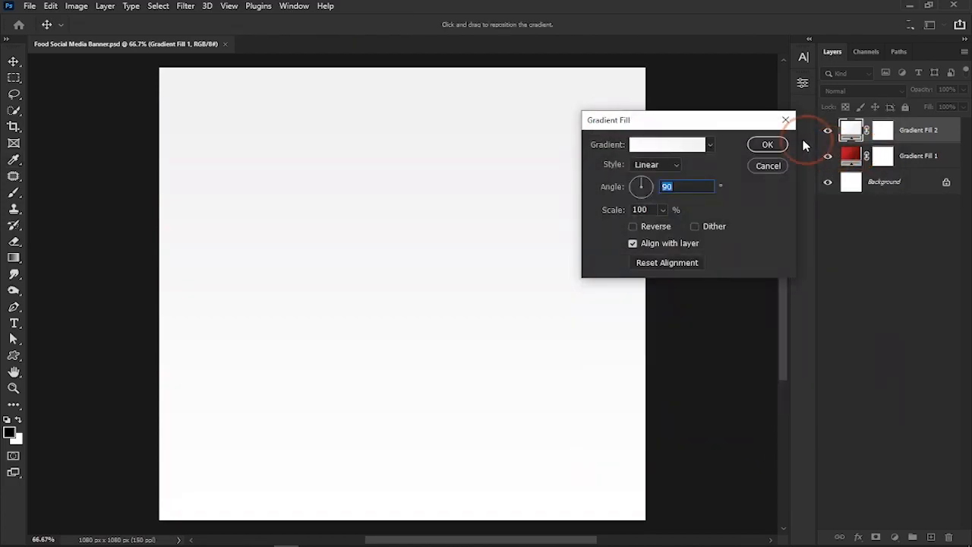
click(759, 150)
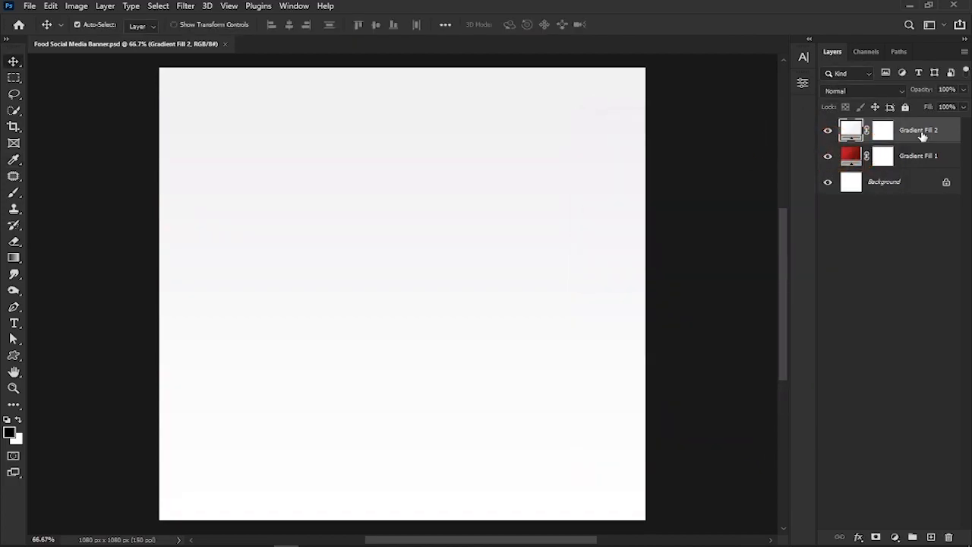
Step: Convert the Gradient Fill 2 layer to a smart object and distort it into straight vertical stripes with the Wave filter
click(185, 7)
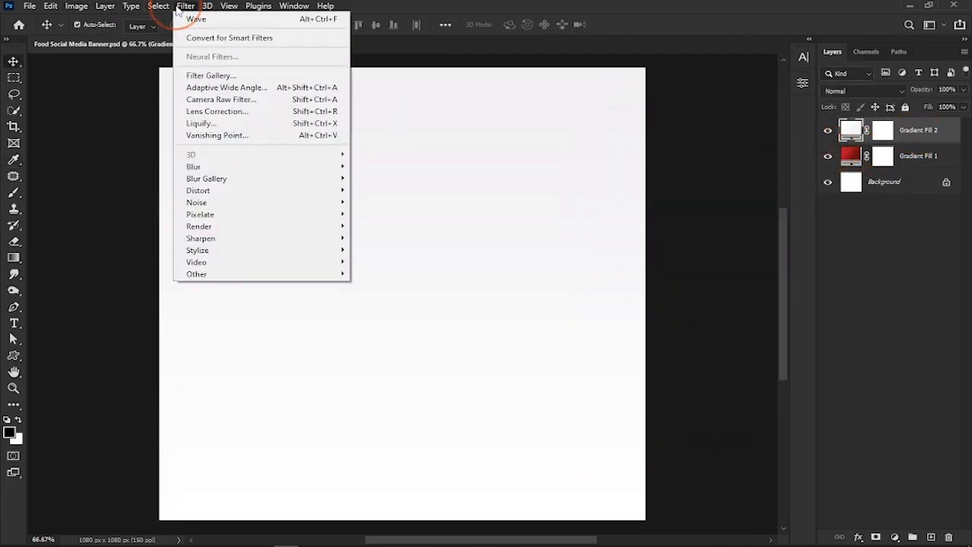
click(224, 190)
click(372, 273)
click(462, 212)
click(582, 193)
click(598, 264)
click(606, 323)
click(660, 200)
click(662, 368)
click(773, 165)
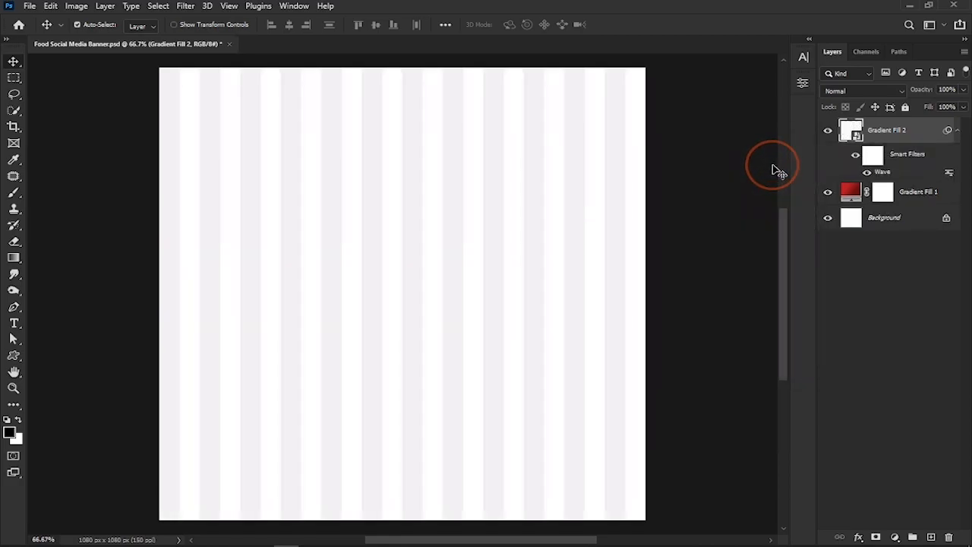
Step: Turn the stripes into sunburst rays with the Polar Coordinates filter, Rectangular to Polar, and set the layer's blend mode to Linear Burn
click(185, 6)
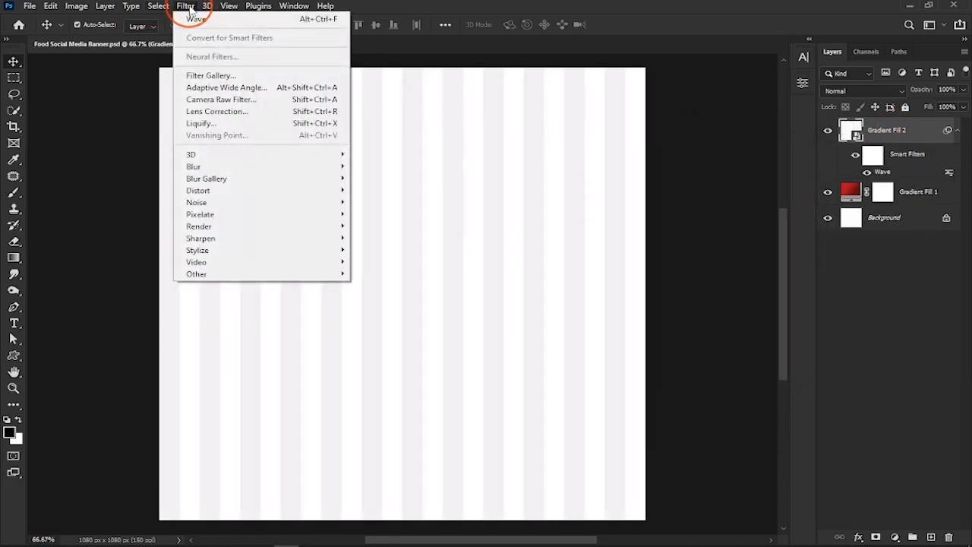
click(220, 191)
click(394, 213)
click(365, 309)
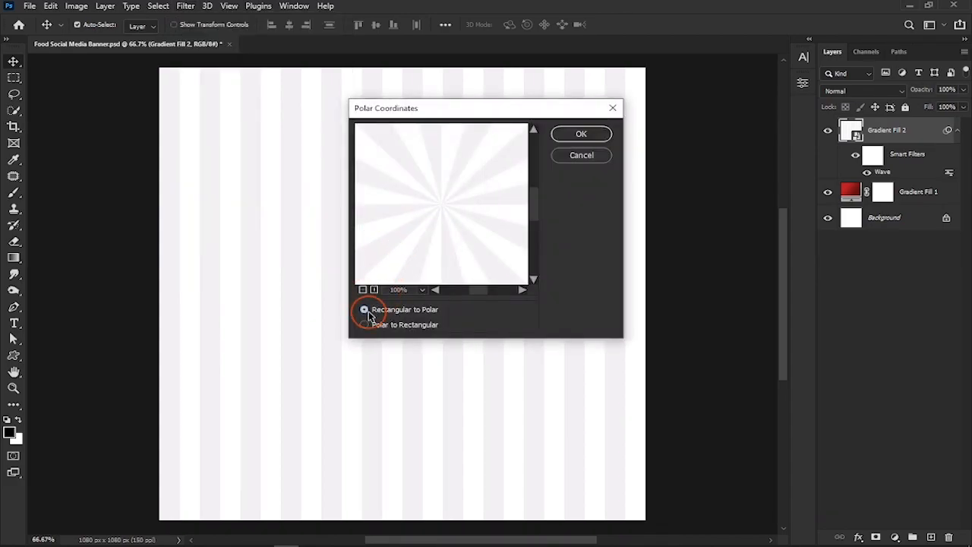
click(582, 136)
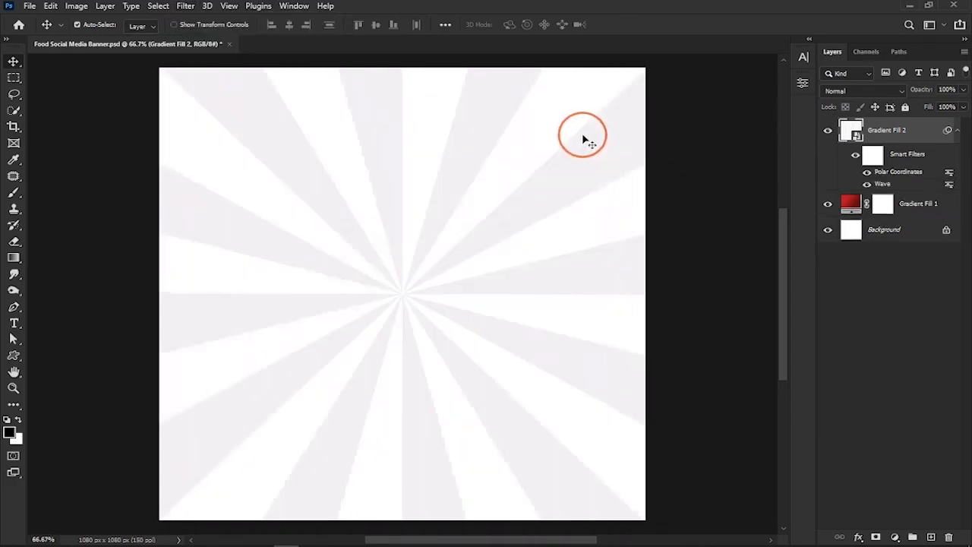
click(865, 89)
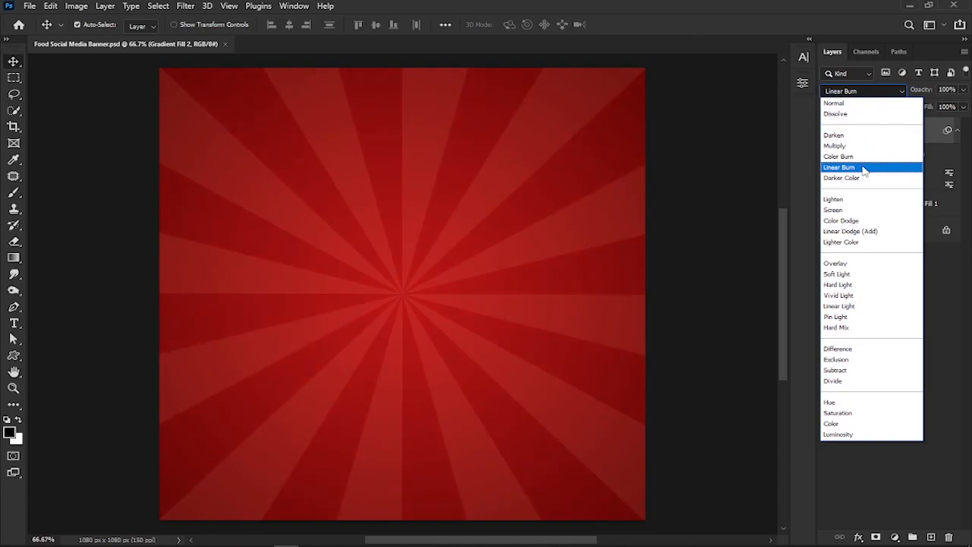
click(860, 168)
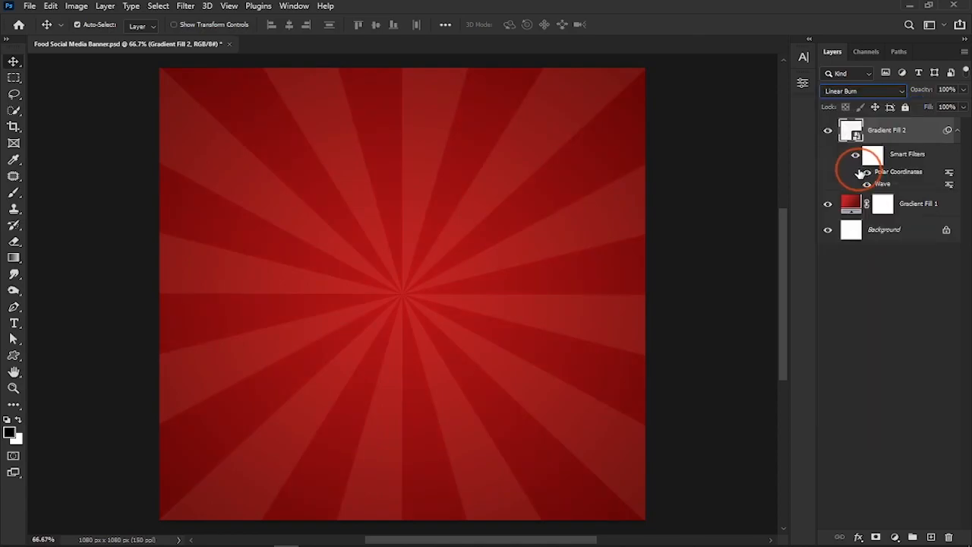
Step: Add a third gradient fill layer above the rays with Radial style, Reverse enabled and 300% scale
click(894, 537)
click(881, 345)
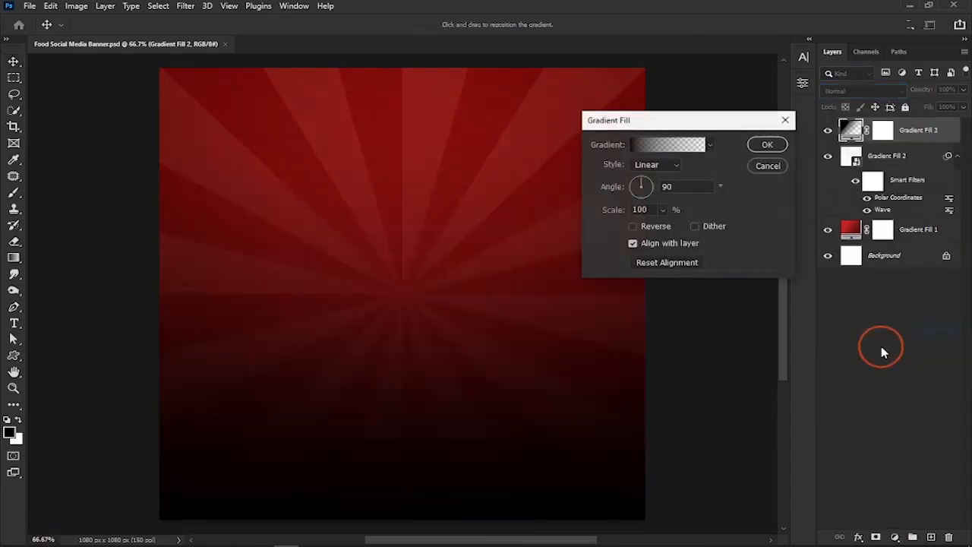
click(671, 165)
click(666, 187)
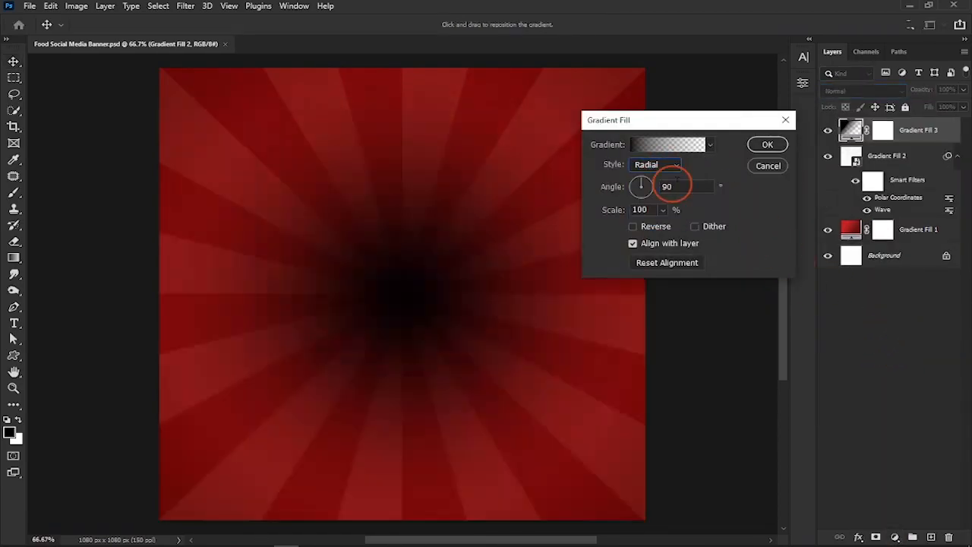
click(641, 228)
click(617, 209)
text(300)
Step: Keep the ending opacity stop of the black gradient at 0% and apply the gradient fill
click(689, 146)
click(877, 324)
click(663, 386)
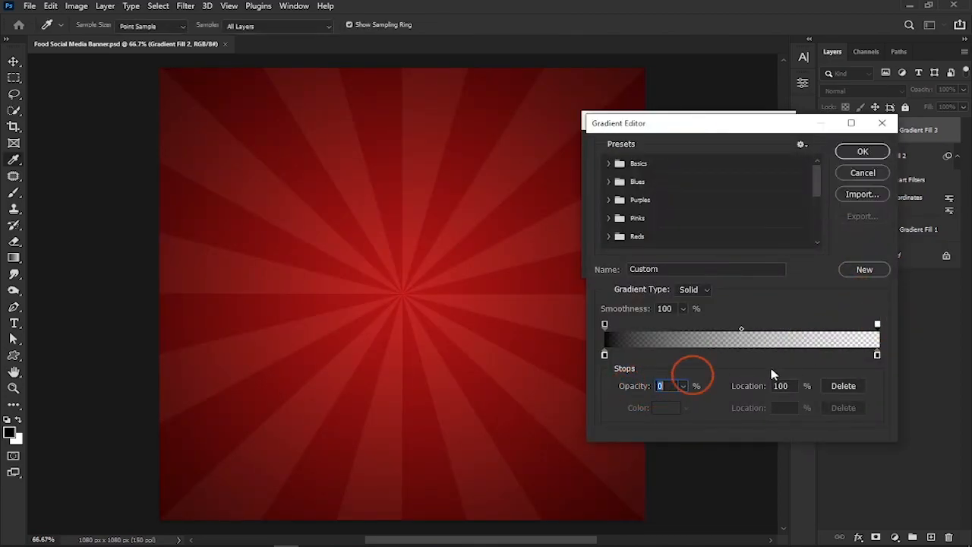
click(863, 152)
click(766, 145)
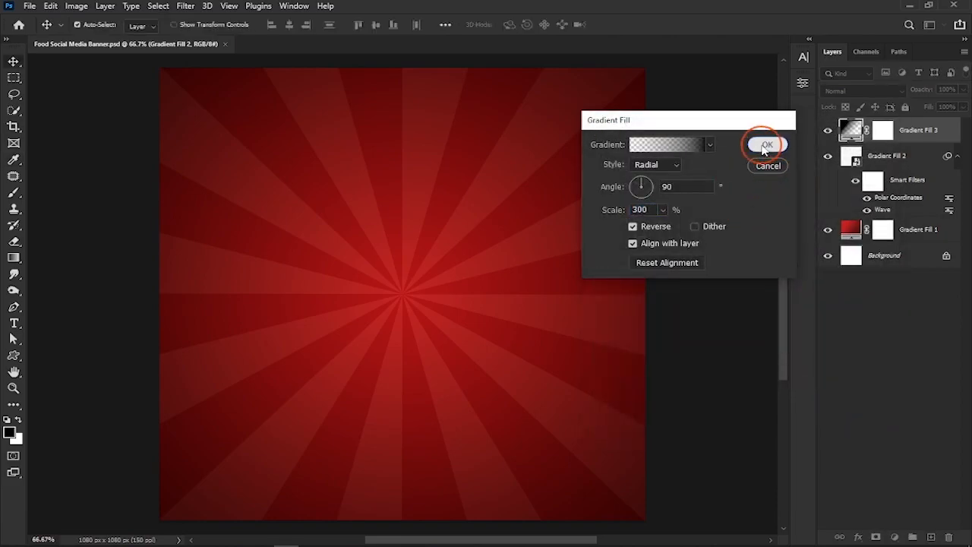
Step: Set the Gradient Fill 3 layer to 50% opacity and the Overlay blend mode
click(925, 93)
text(50)
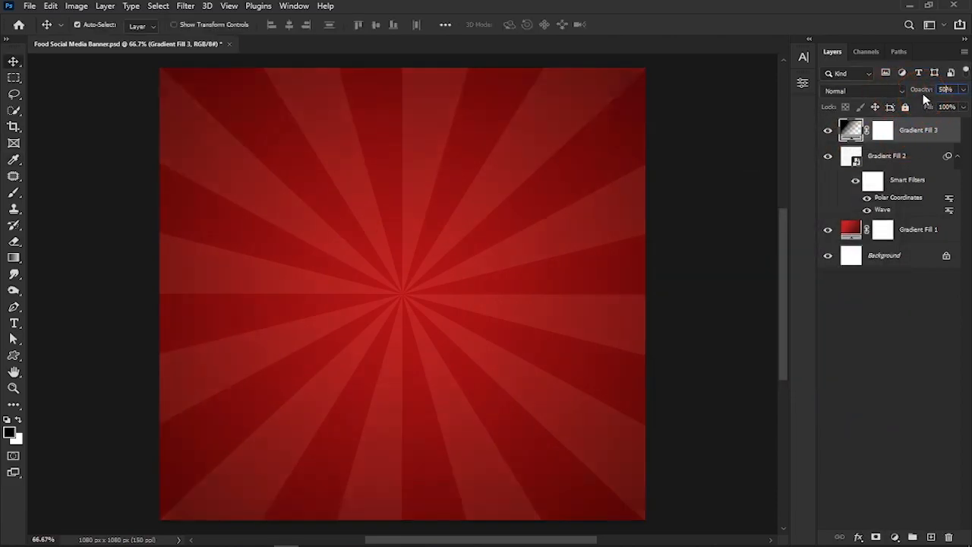
click(881, 92)
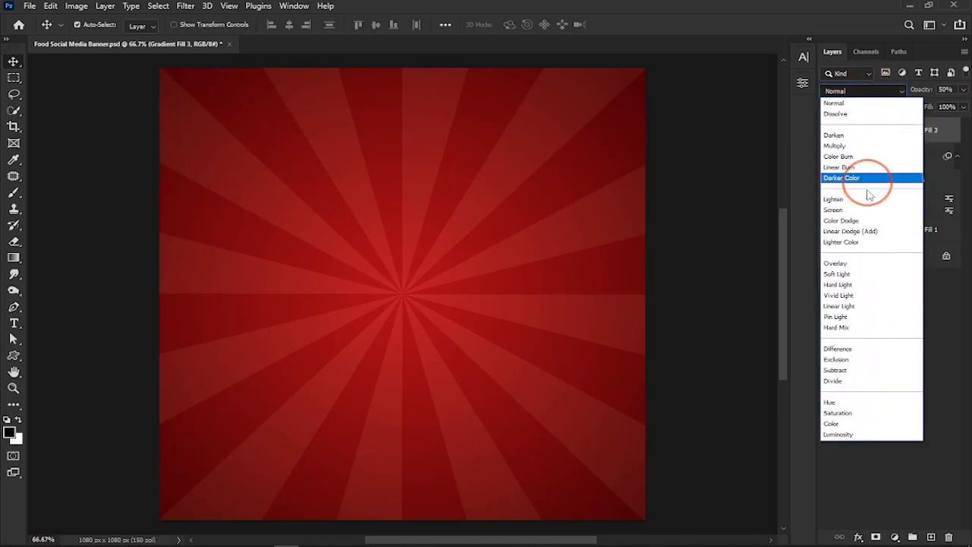
click(863, 263)
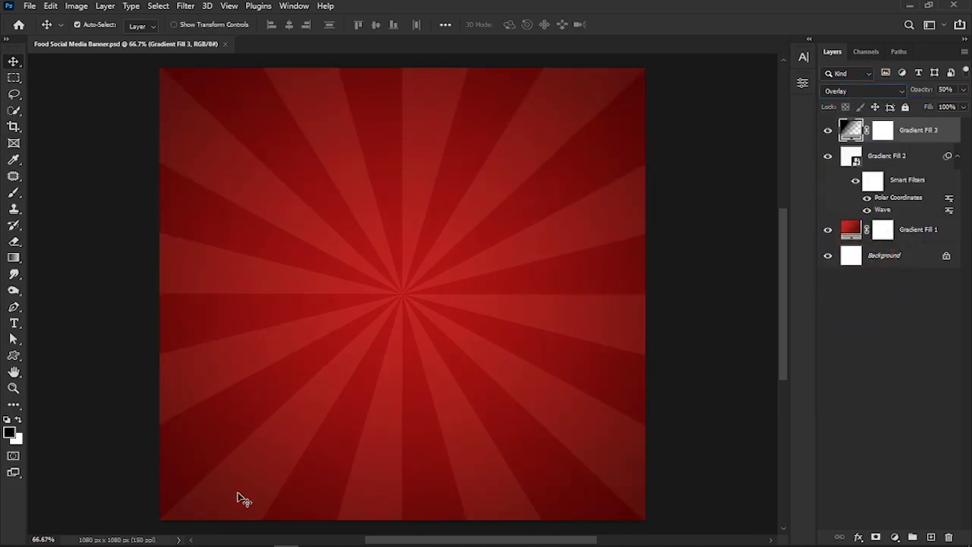
Step: Place the burger photo into the banner, scaled around its centre to about 663 x 663 px
click(110, 541)
drag(521, 278, 407, 483)
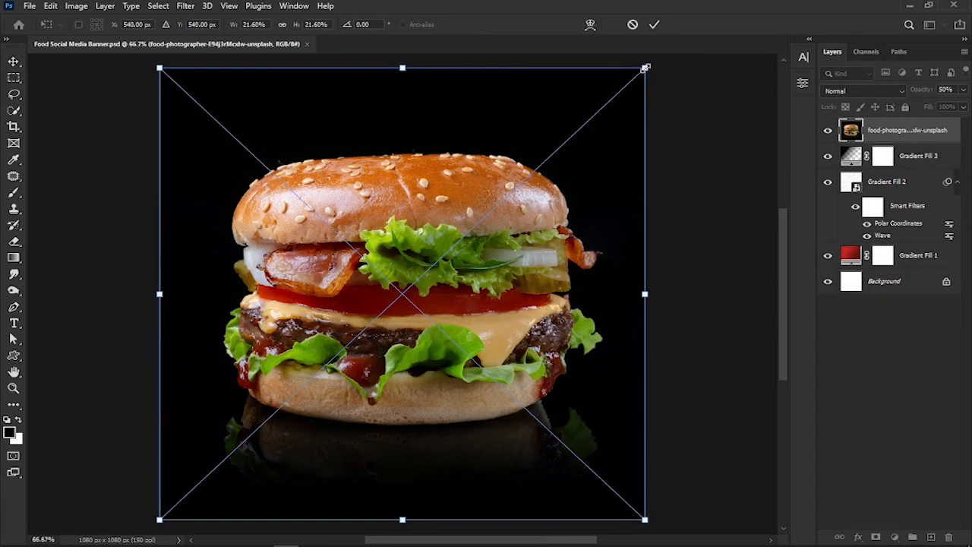
drag(644, 68, 556, 157)
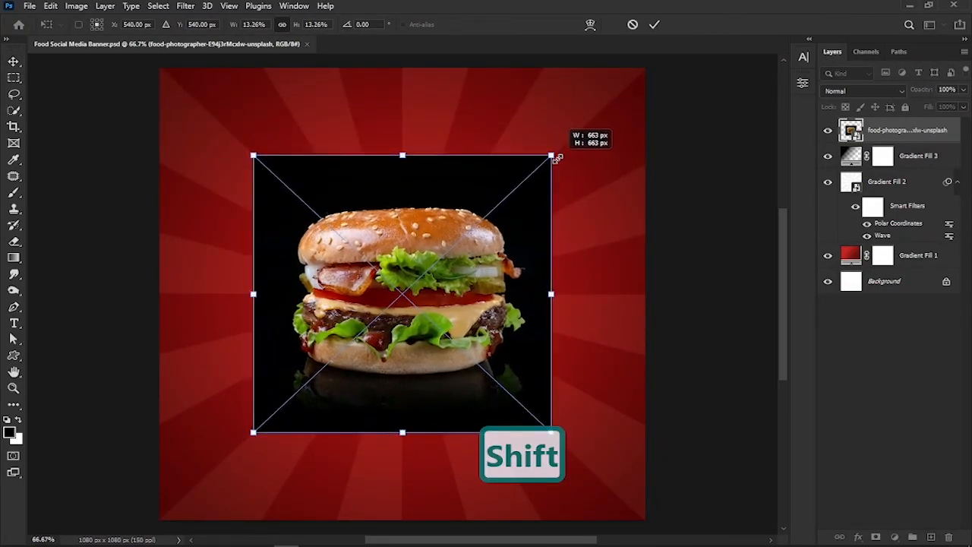
click(653, 25)
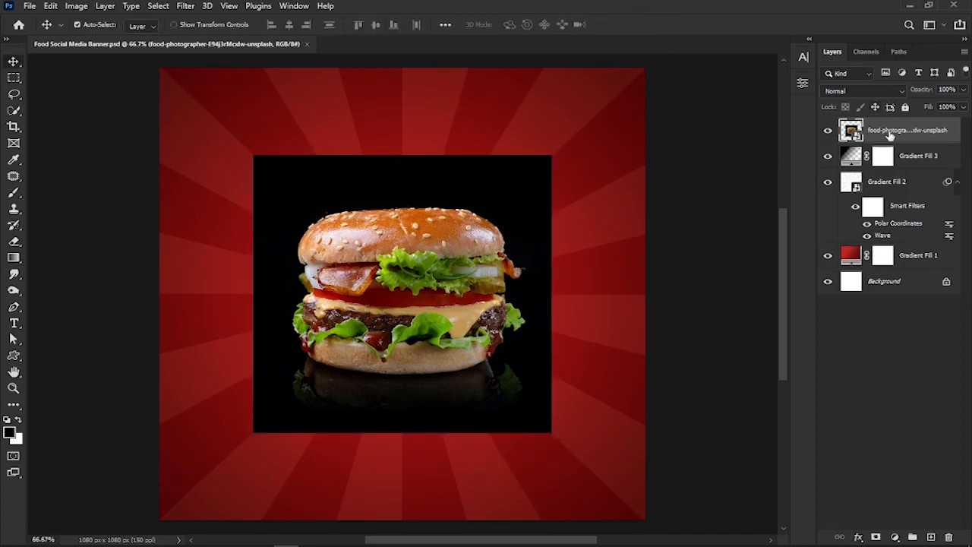
Step: Add a layer mask to the burger photo and refine it in Select and Mask using Select Subject
click(861, 537)
double_click(882, 130)
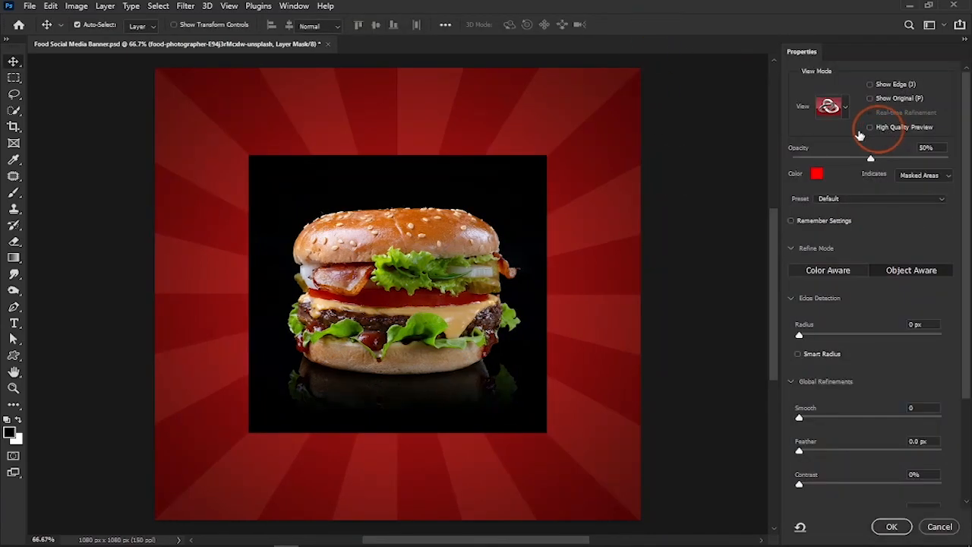
click(262, 26)
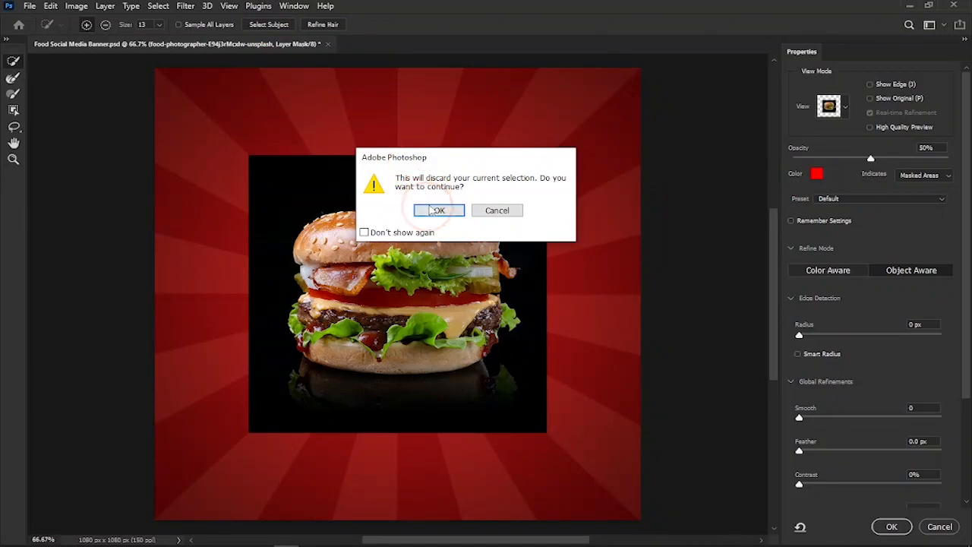
click(400, 208)
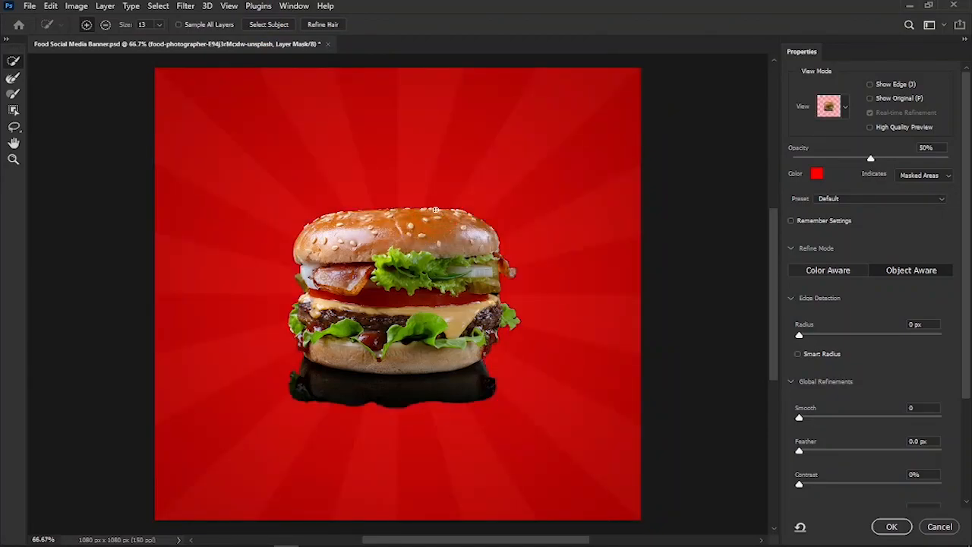
Step: Subtract the dark reflection beneath the burger from the selection with the Quick Selection tool at size 90
click(105, 28)
key(])
key(])
drag(291, 388, 324, 388)
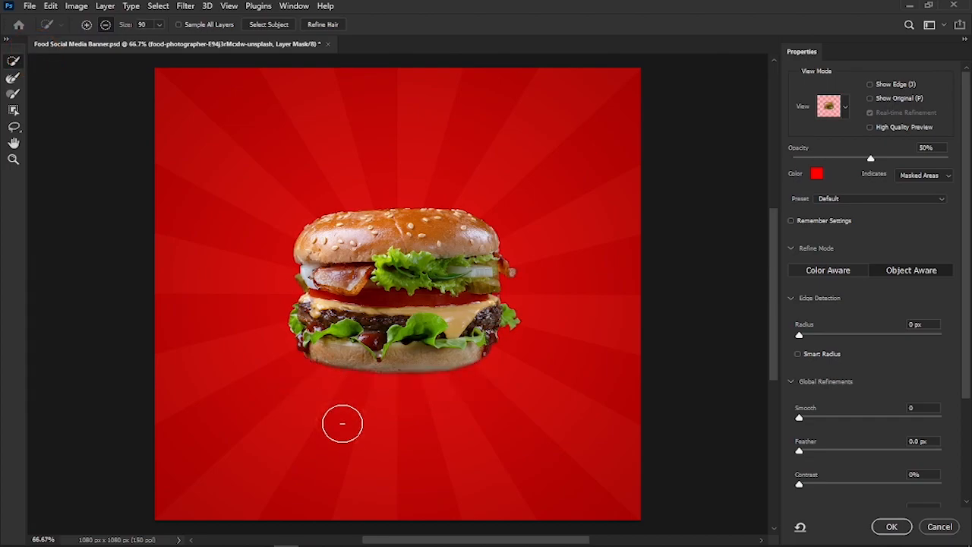
Step: Output the refined burger selection to a New Layer with Layer Mask
scroll(965, 345, down, 5)
click(850, 489)
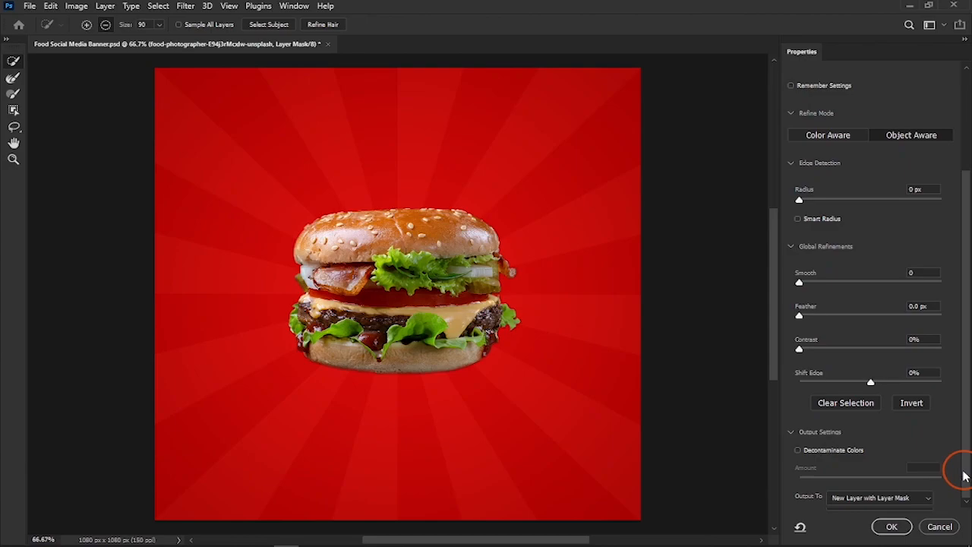
click(892, 526)
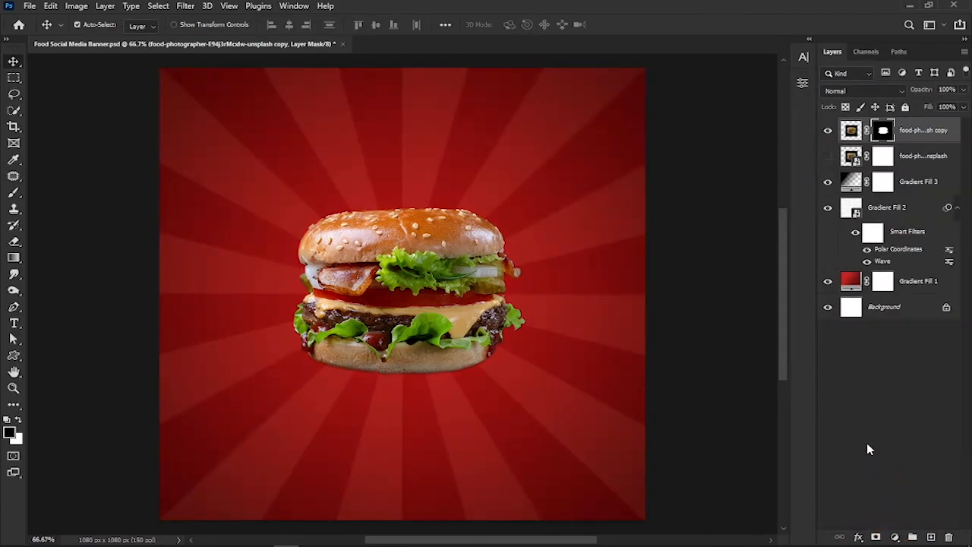
Step: Delete the hidden original burger photo layer and check the masked burger copy by toggling its visibility
click(916, 156)
key(Delete)
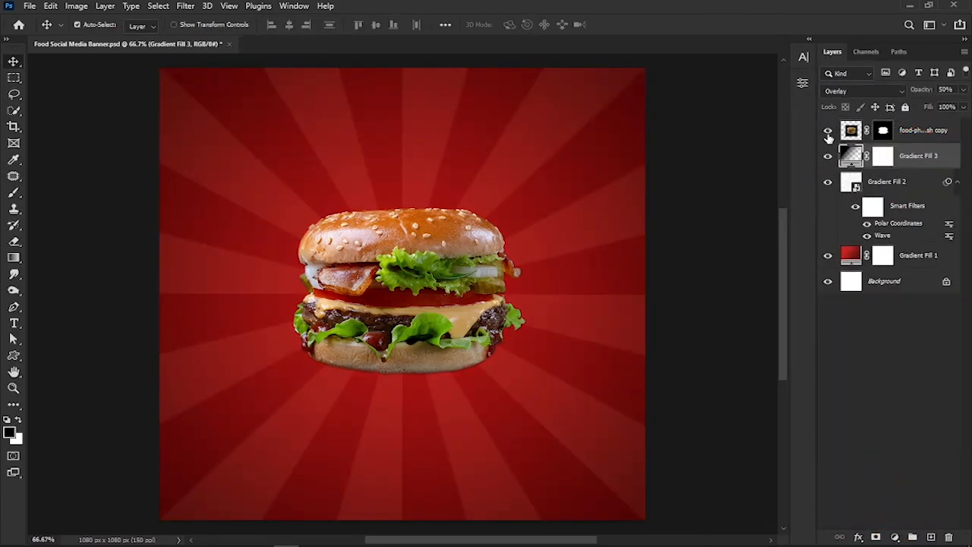
click(915, 137)
click(827, 131)
click(828, 131)
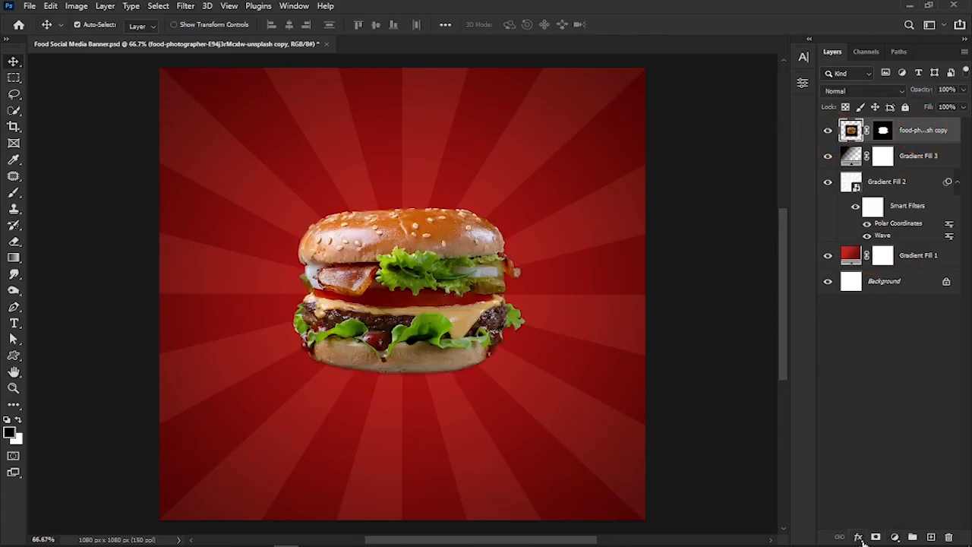
Step: Add a Brightness/Contrast adjustment clipped to the burger layer, with Brightness 44 and Contrast 63
click(894, 537)
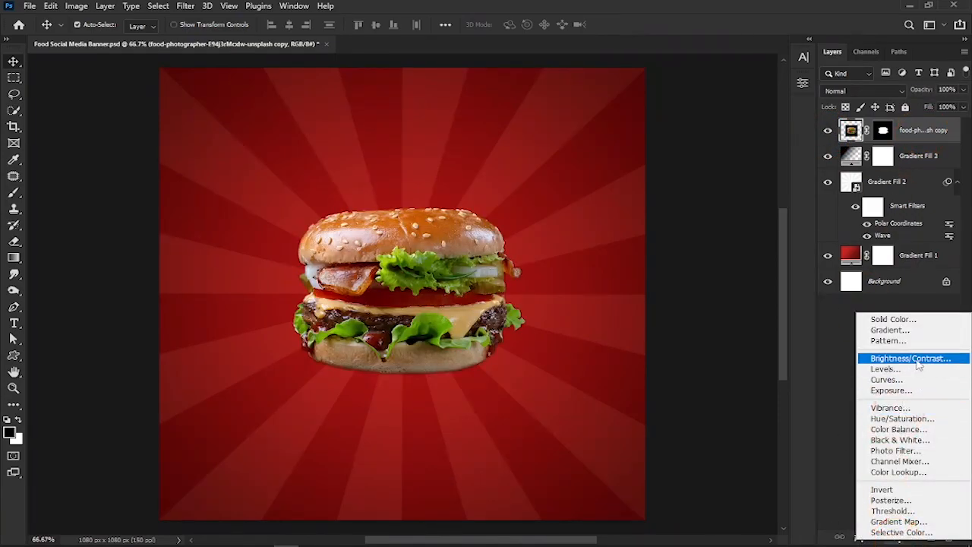
click(889, 357)
click(686, 395)
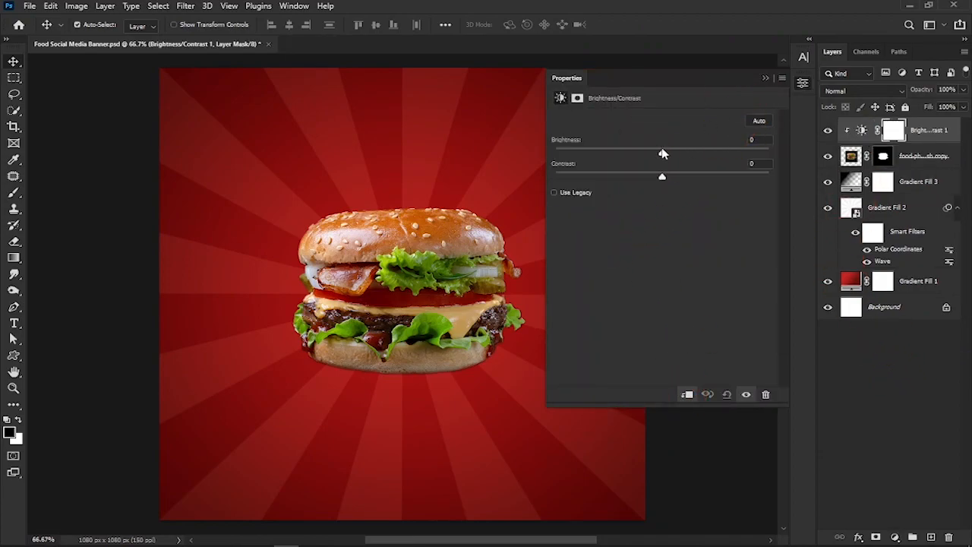
drag(663, 157, 699, 162)
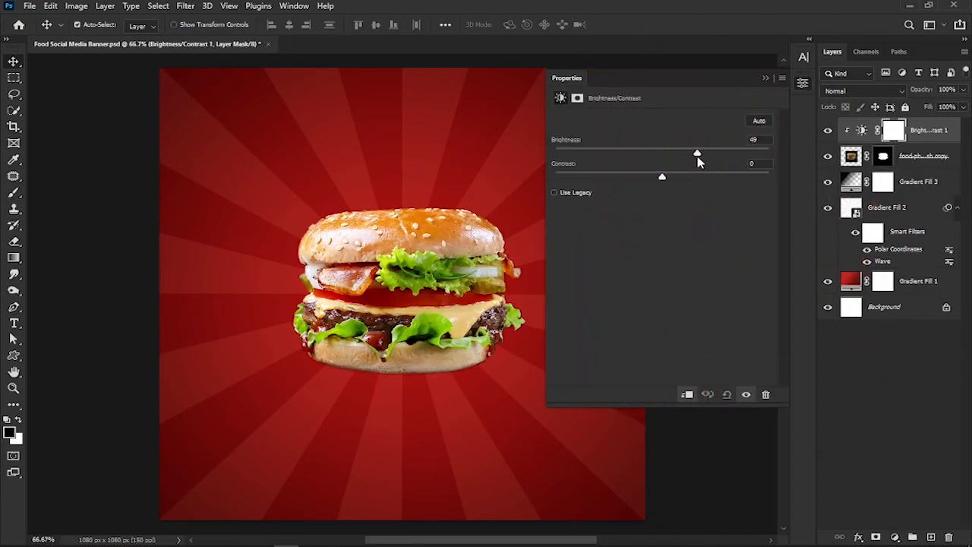
drag(662, 180, 700, 178)
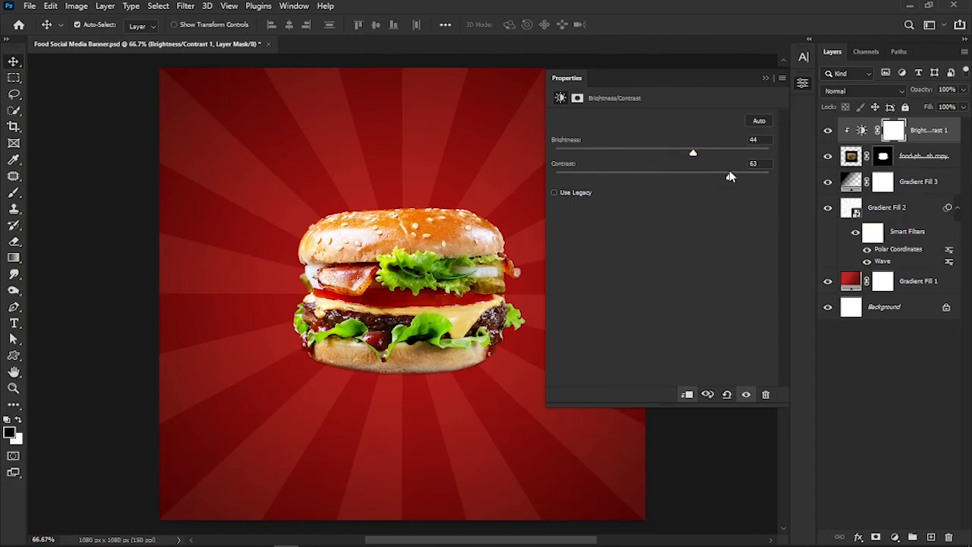
click(764, 79)
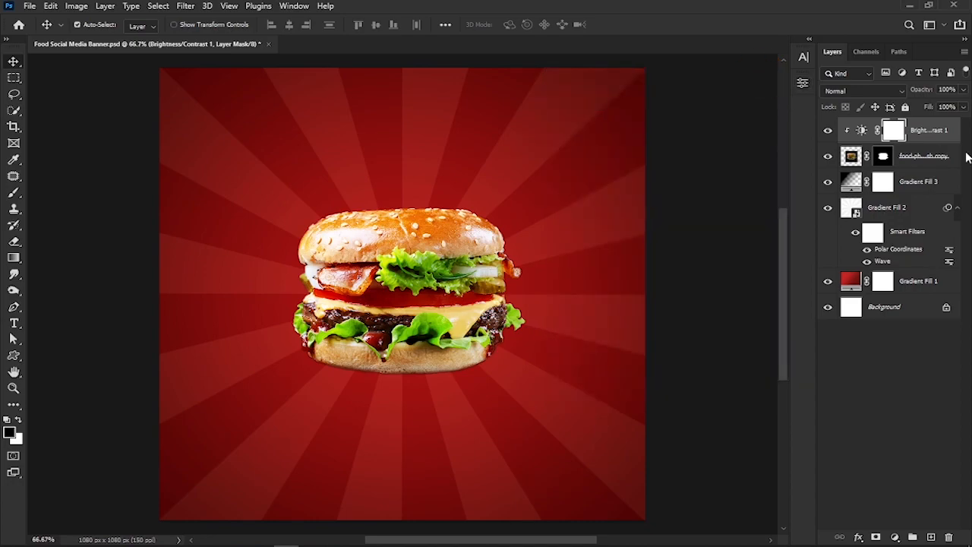
Step: Create a new layer directly above Gradient Fill 3, below the burger, and name it shadow
click(918, 186)
click(931, 536)
double_click(880, 181)
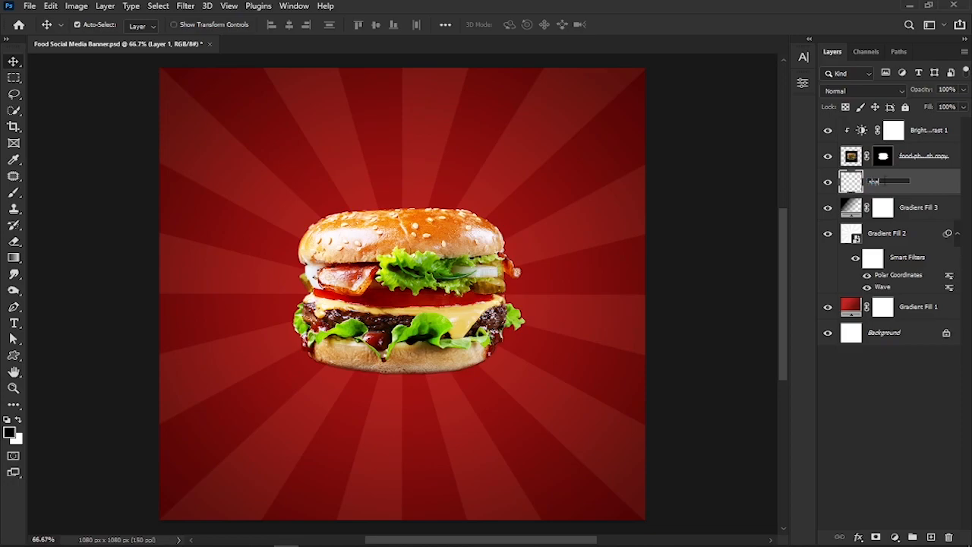
text(shadow)
key(Return)
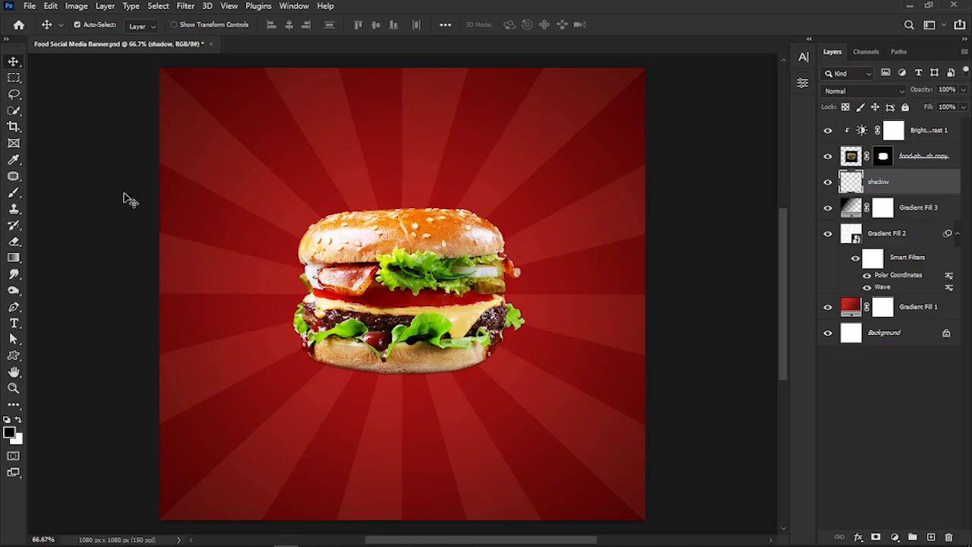
Step: Set up the Brush tool with the Soft Round tip from General Brushes at 600 px
click(13, 192)
click(89, 24)
click(170, 144)
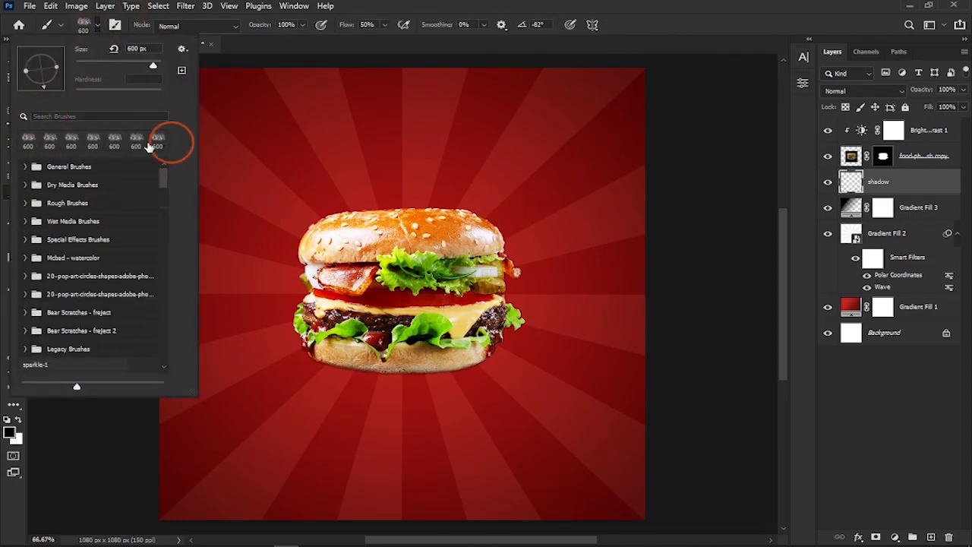
click(25, 166)
click(47, 179)
click(386, 38)
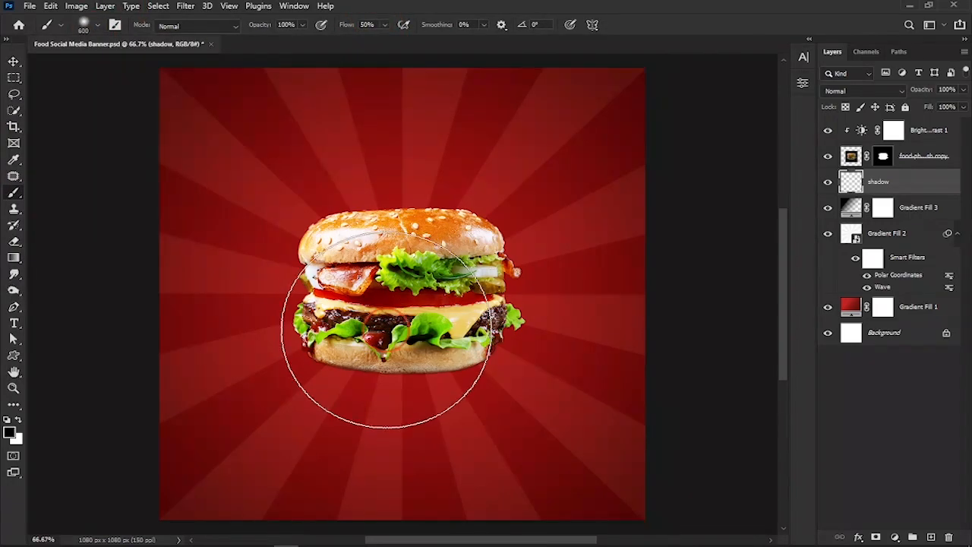
Step: Flatten the brush tip into a horizontal ellipse and paint a soft black shadow under the burger
click(90, 24)
drag(41, 87, 41, 73)
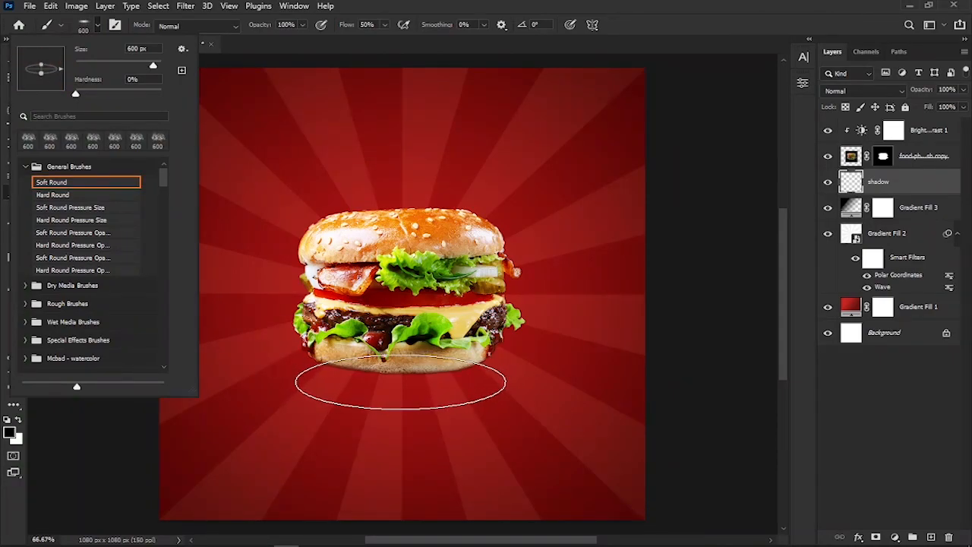
click(400, 382)
click(400, 382)
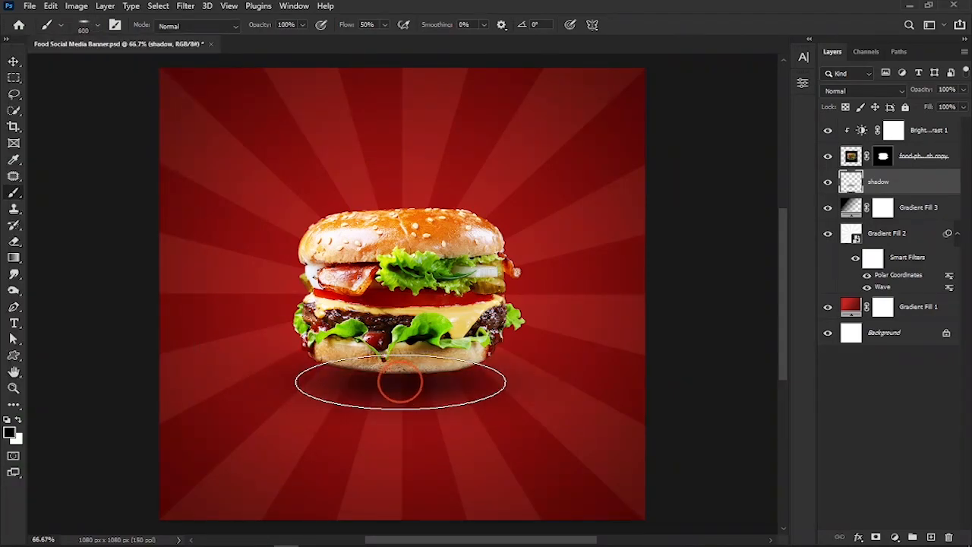
Step: Set the shadow layer's opacity to 55% and centre the shadow horizontally on the canvas
click(931, 182)
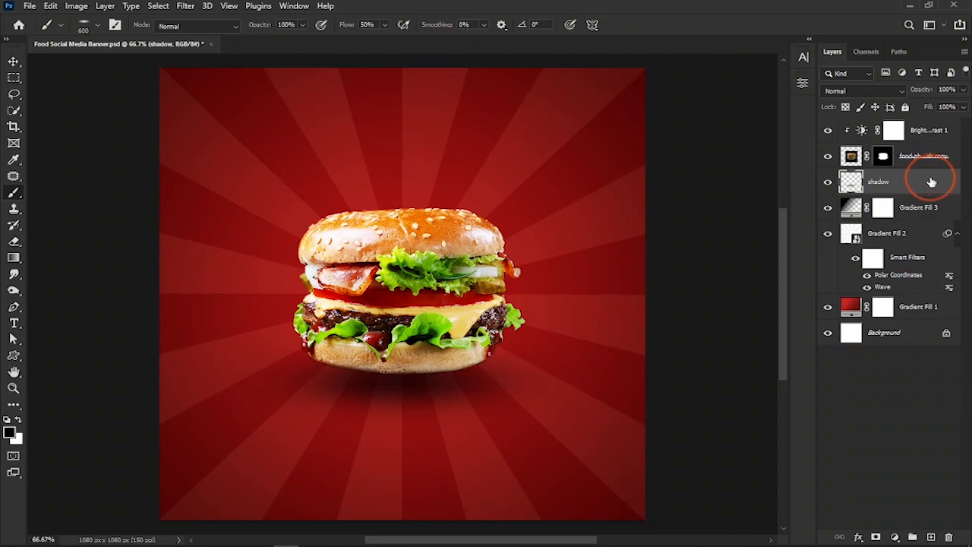
drag(921, 90, 887, 89)
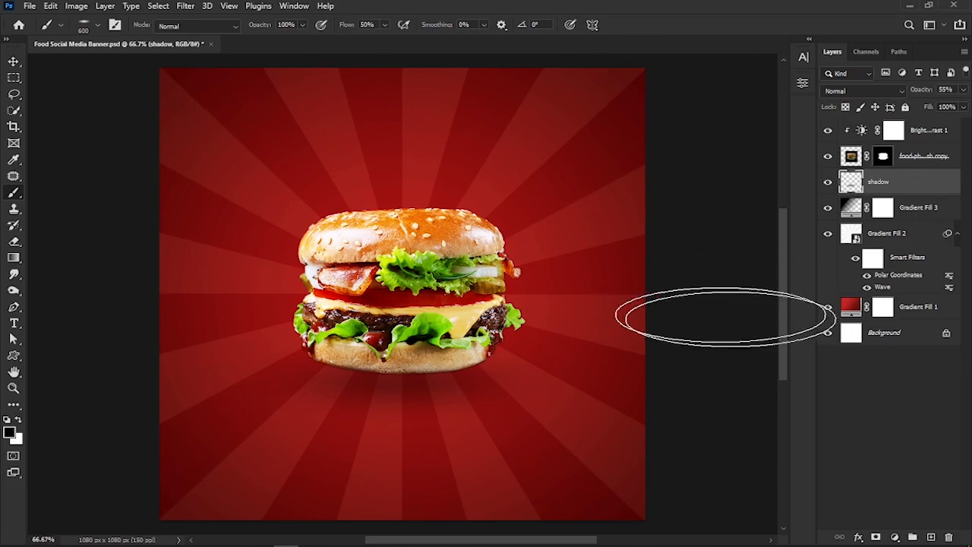
click(14, 61)
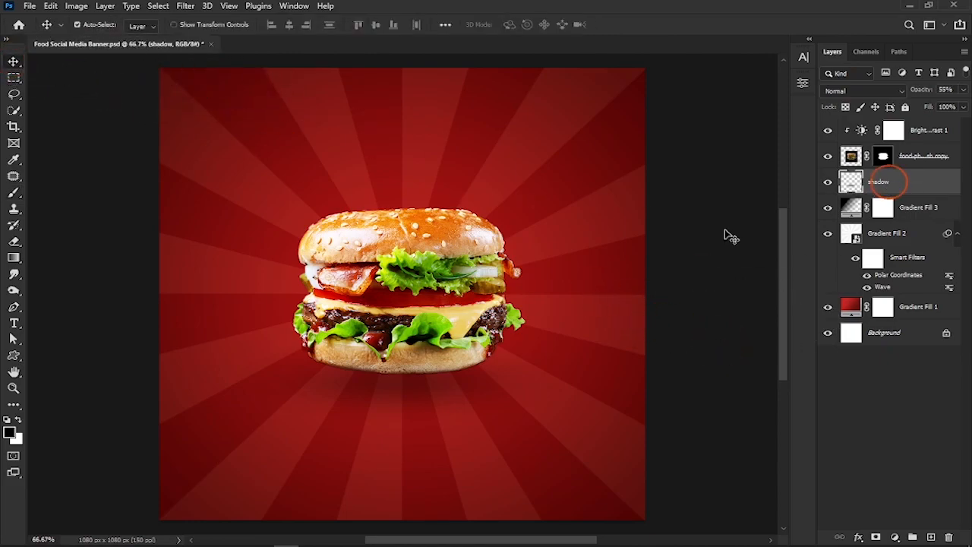
key(ctrl+a)
click(289, 29)
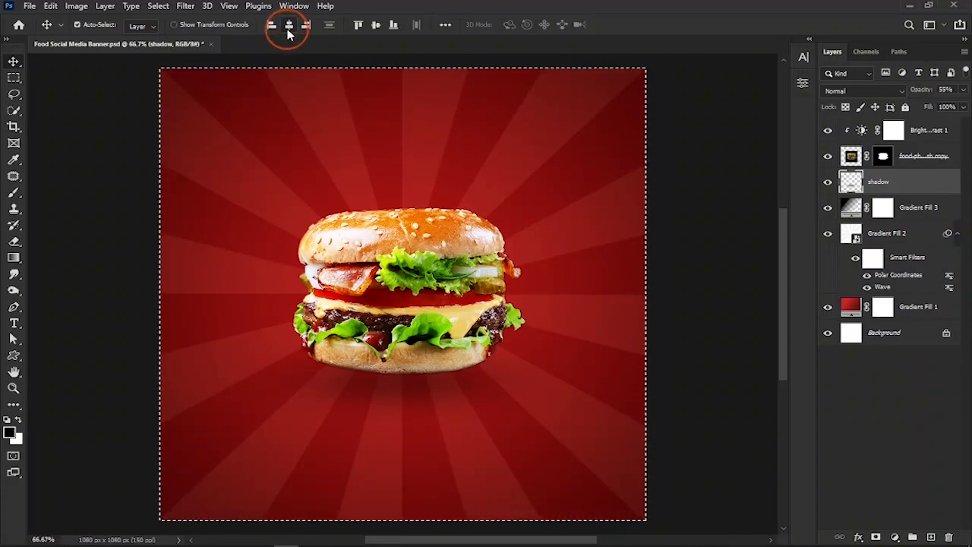
key(ctrl+d)
Step: Add a new layer above the Brightness/Contrast adjustment and set the Type tool to Chuby Style Regular, 80 pt, white
click(920, 137)
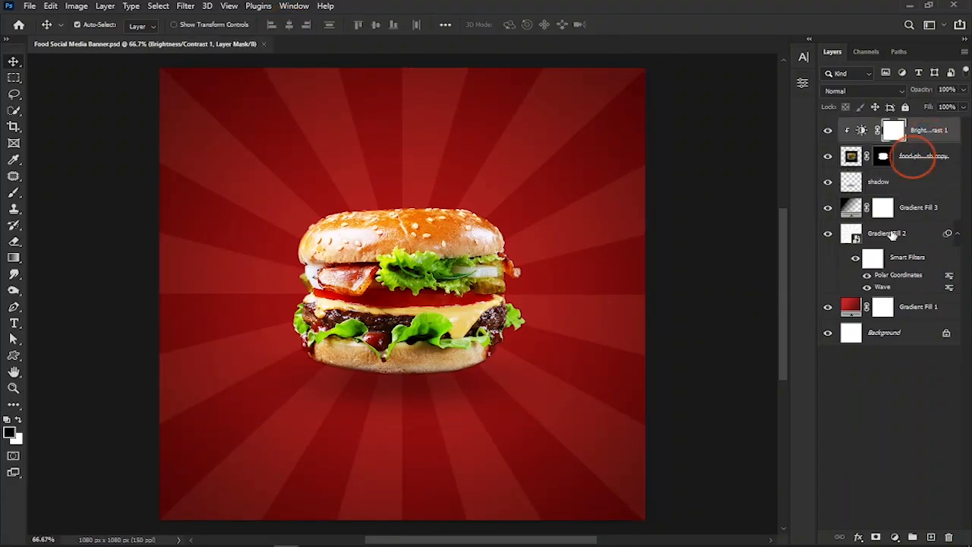
click(930, 537)
click(13, 323)
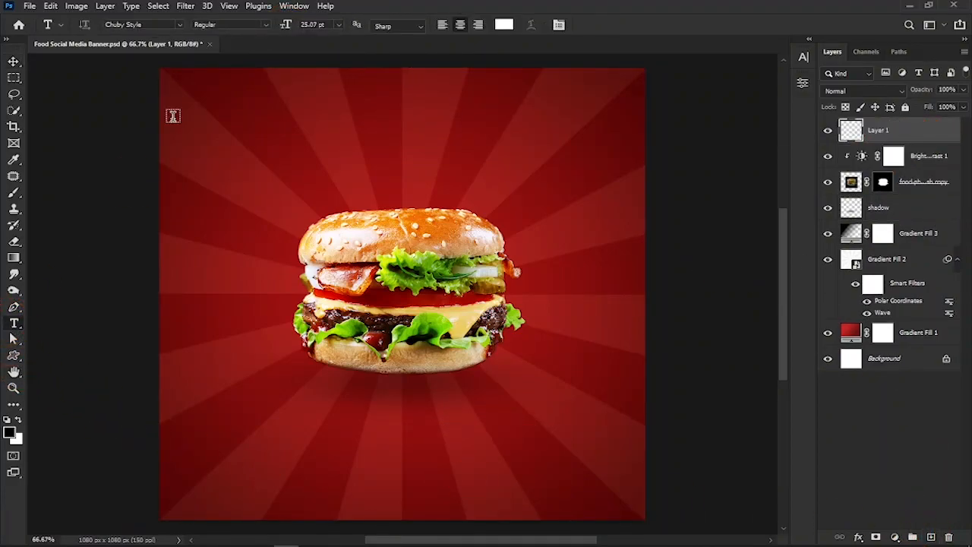
click(180, 25)
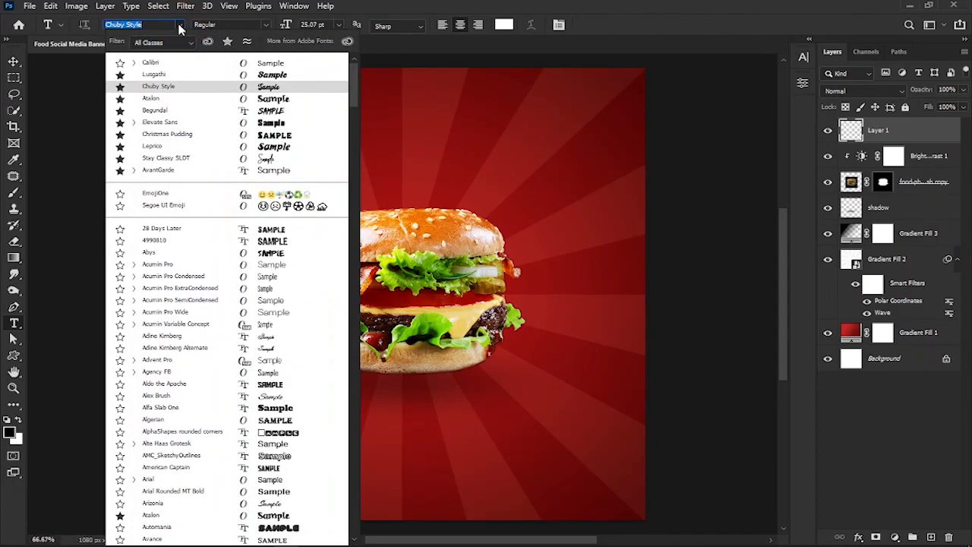
click(169, 86)
drag(318, 25, 278, 28)
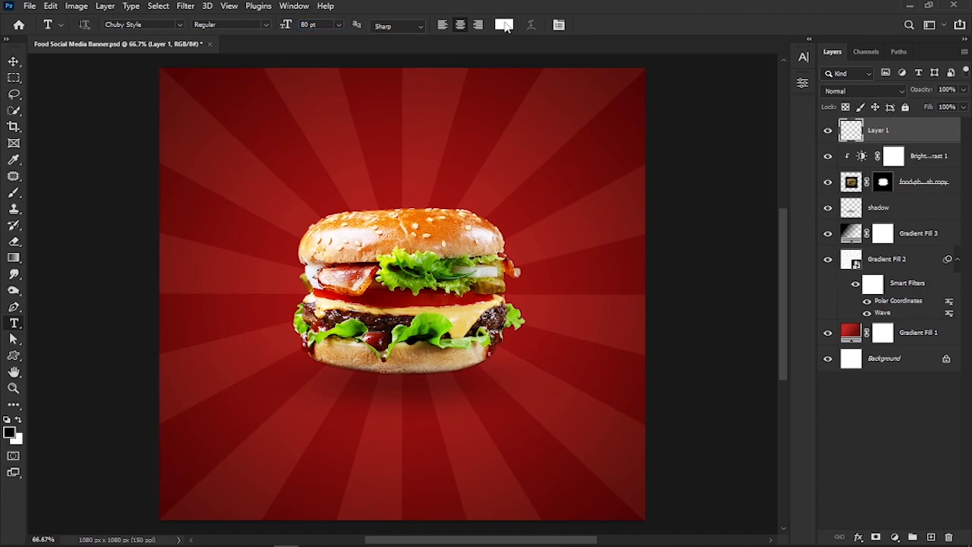
click(504, 24)
click(866, 318)
Step: Add the headline text "Burger Queen" and position it centred above the burger
click(296, 155)
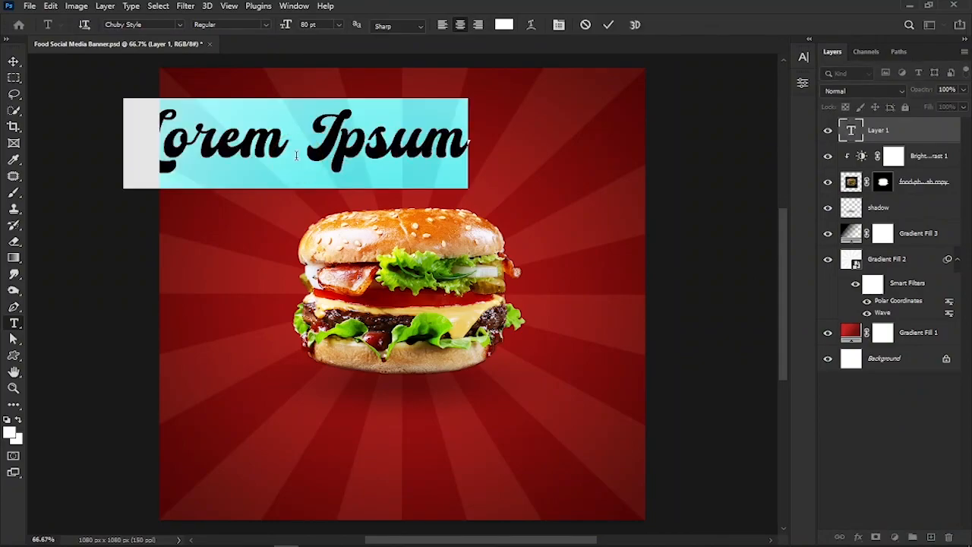
text(Burger)
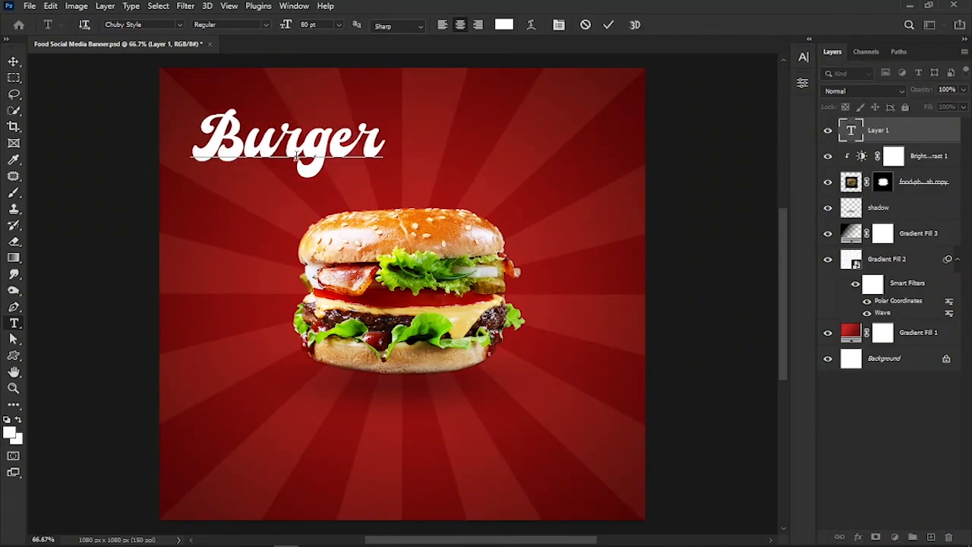
text( Queen)
click(608, 24)
key(ctrl+t)
drag(361, 150, 462, 150)
click(654, 24)
Step: Give the Burger Queen text a 4 px outside stroke in orange #e27218
click(883, 135)
click(858, 537)
click(895, 454)
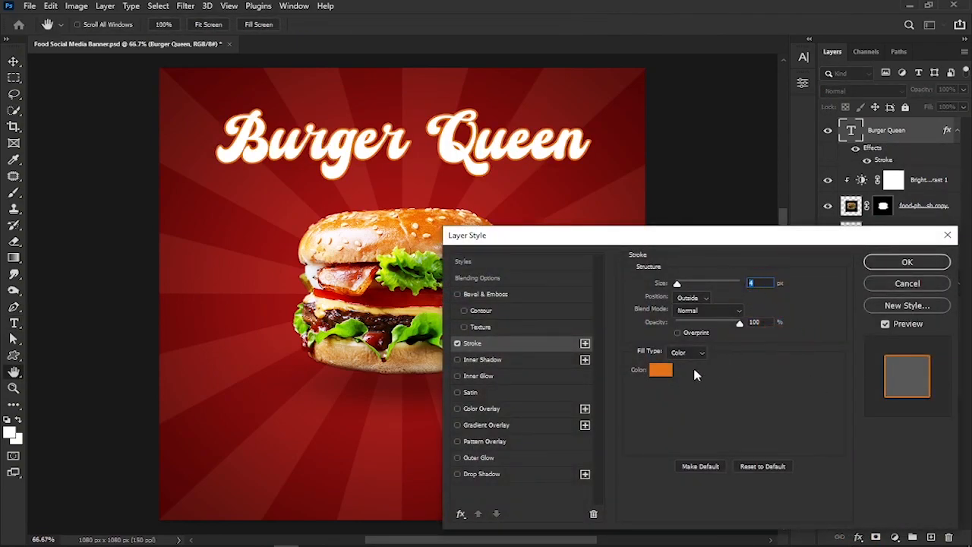
click(662, 369)
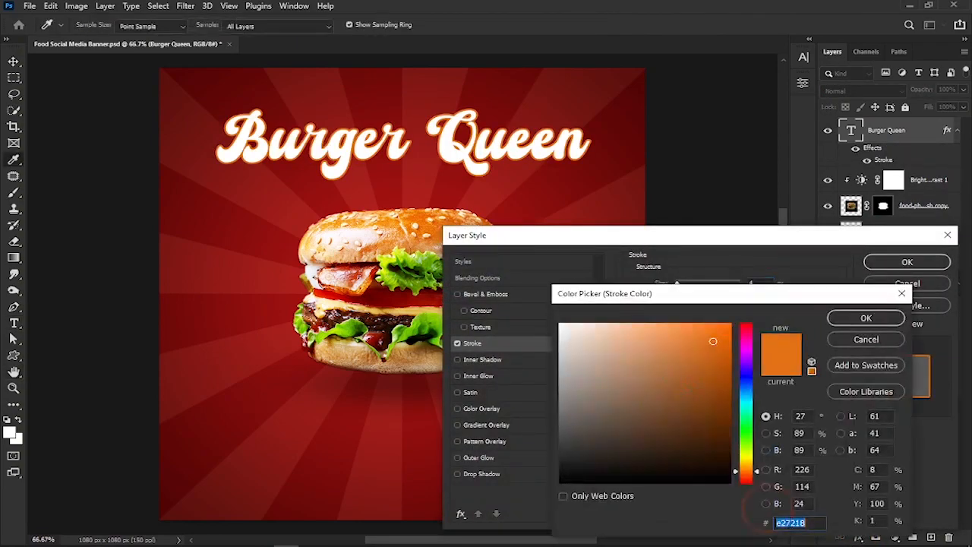
click(866, 317)
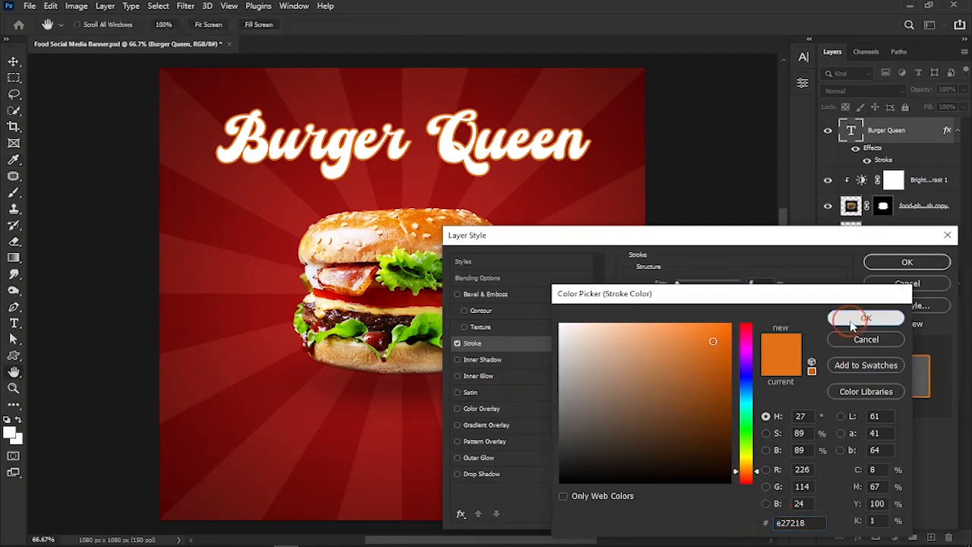
Step: Add a black Multiply drop shadow to the headline with 75% opacity, 180° angle, distance 0, spread 5% and size 15 px
click(483, 474)
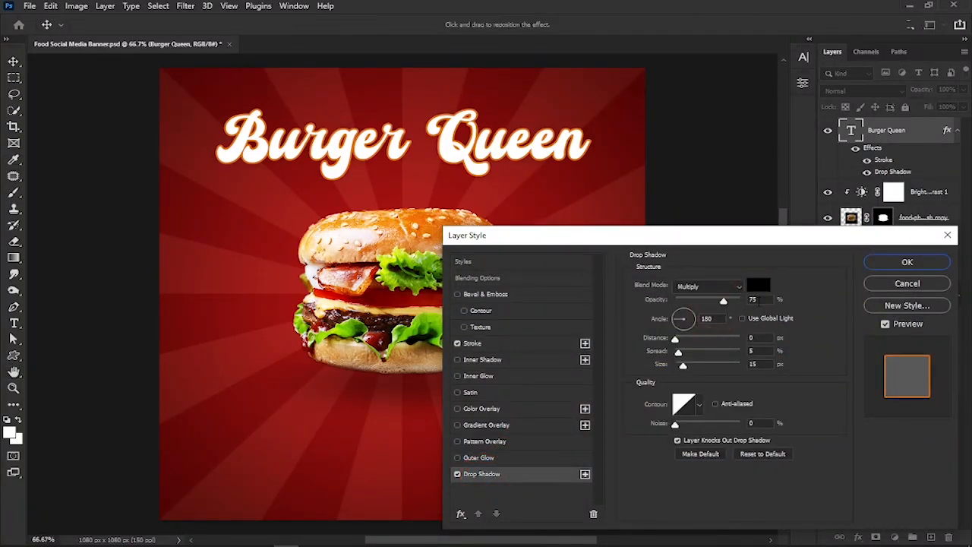
click(902, 268)
click(958, 259)
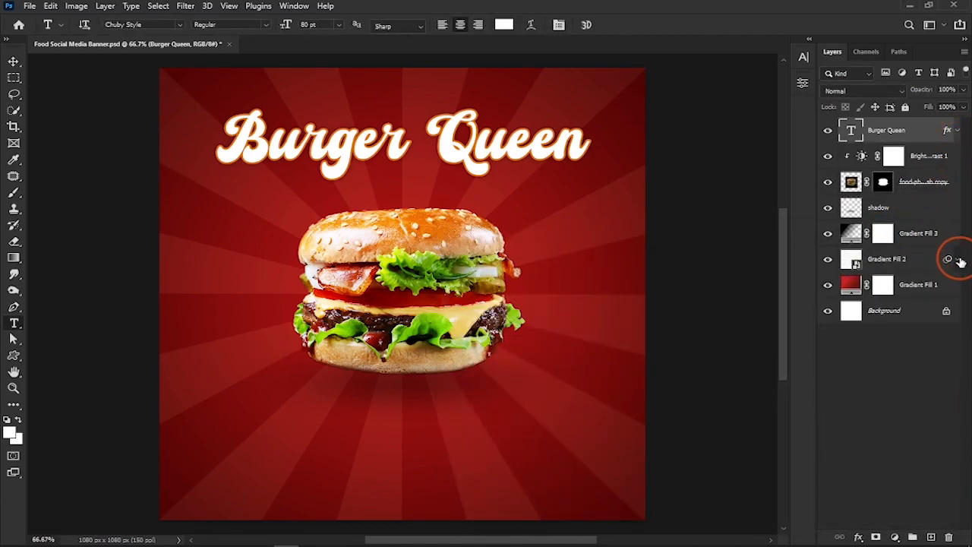
Step: Add a new layer above the headline and create a 12 pt paragraph text box below the burger
click(158, 25)
key(Return)
click(933, 537)
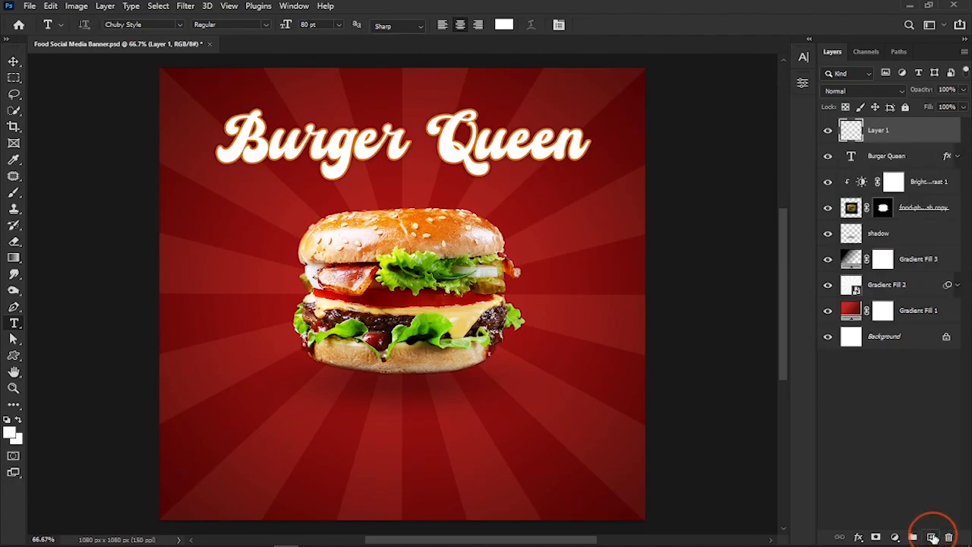
text(21)
drag(236, 379, 534, 404)
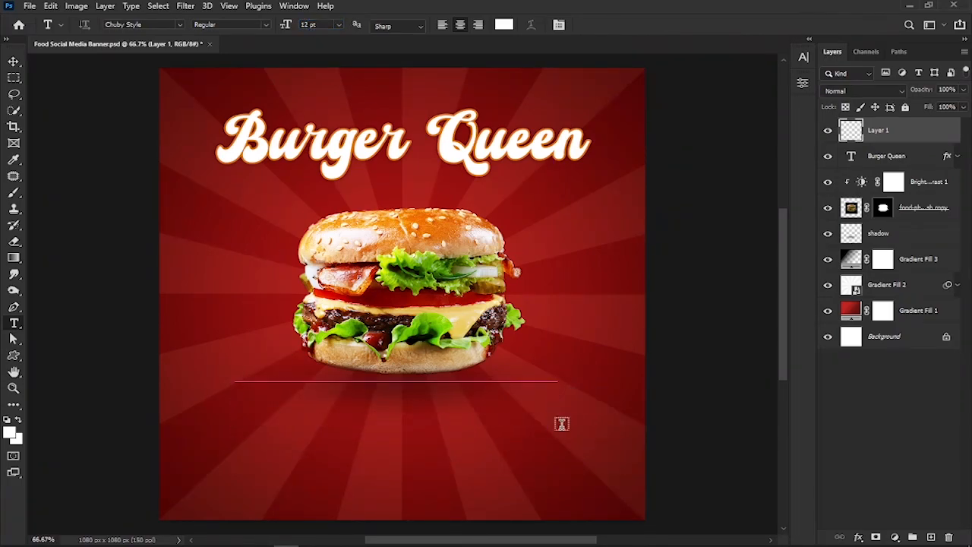
Step: Remove the punctuation marks from the placeholder Lorem ipsum paragraph
click(437, 400)
key(BackSpace)
key(BackSpace)
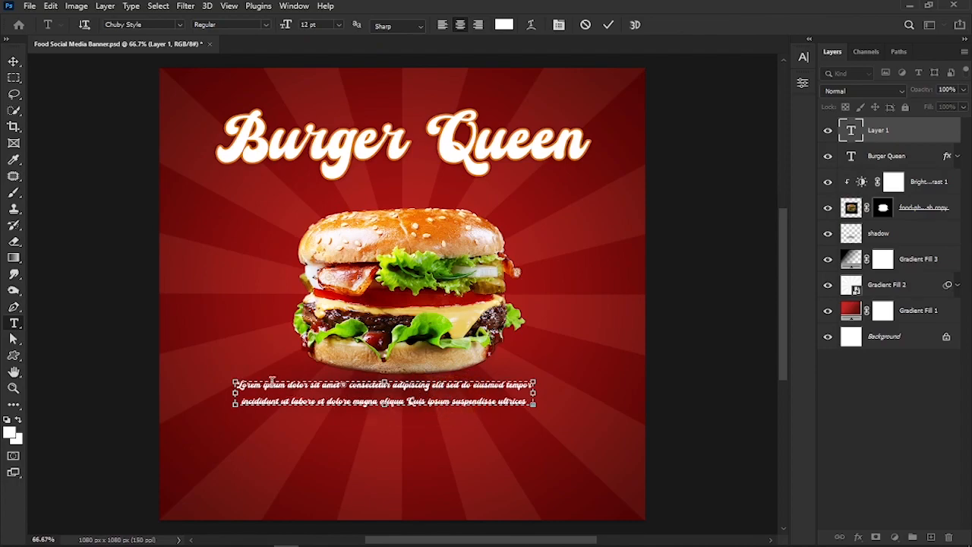
click(347, 388)
key(BackSpace)
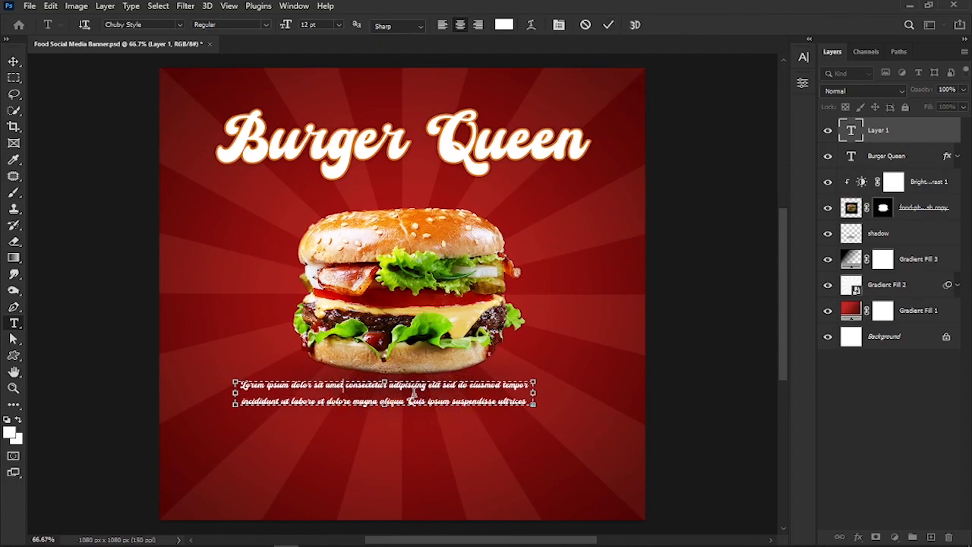
Step: Tighten the line spacing of the whole Lorem ipsum paragraph and commit the text
key(ctrl+a)
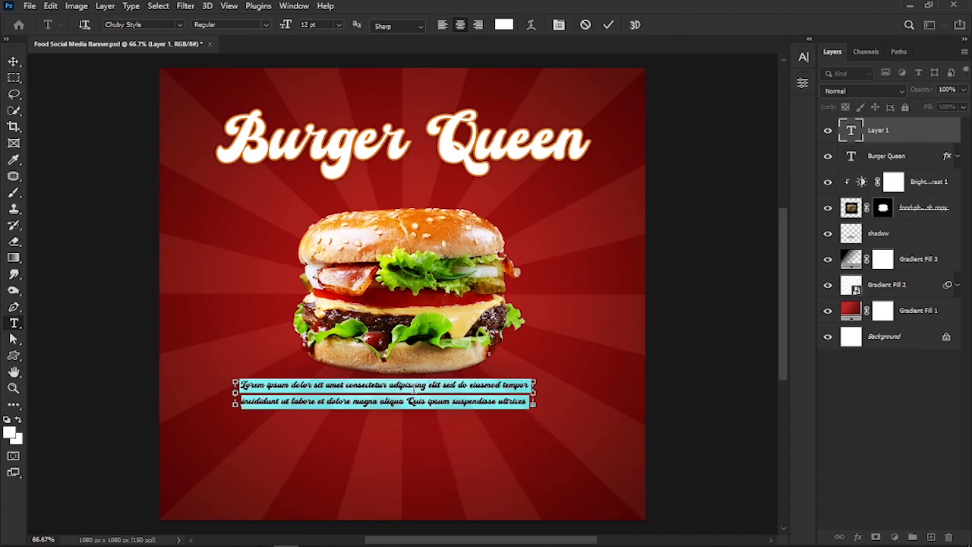
key(ctrl+alt+Up)
key(ctrl+alt+Up)
key(ctrl+alt+Down)
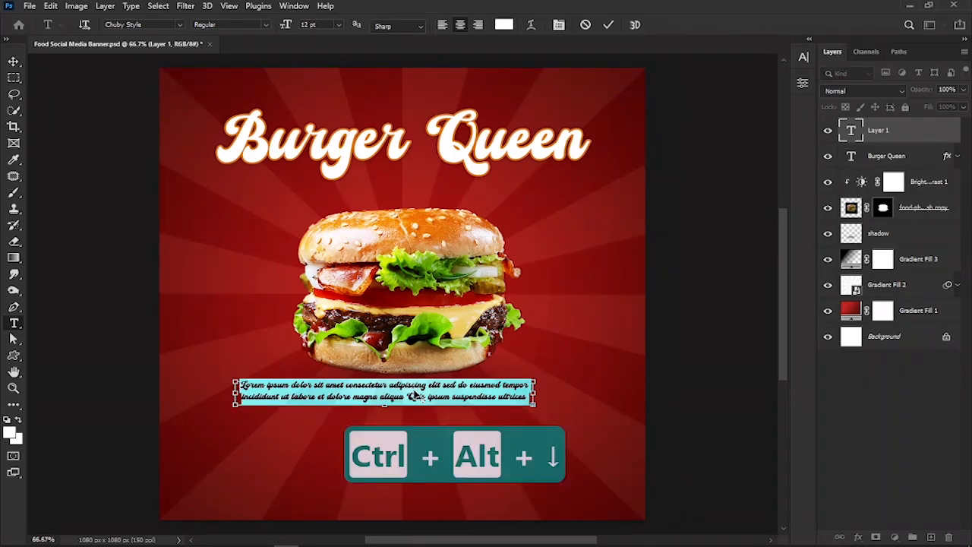
click(609, 25)
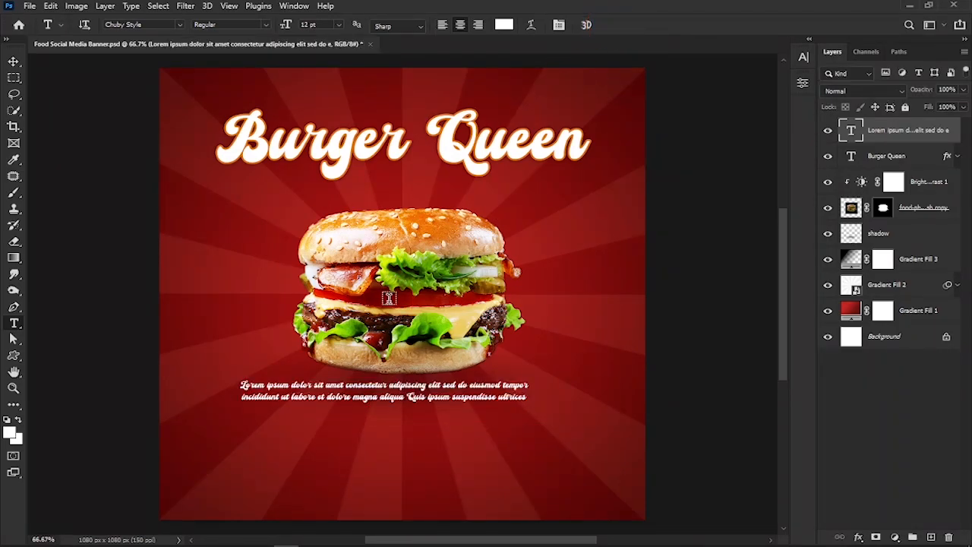
Step: Move the Lorem ipsum paragraph so that it is horizontally centred on the banner below the burger
key(ctrl+t)
drag(449, 402, 469, 409)
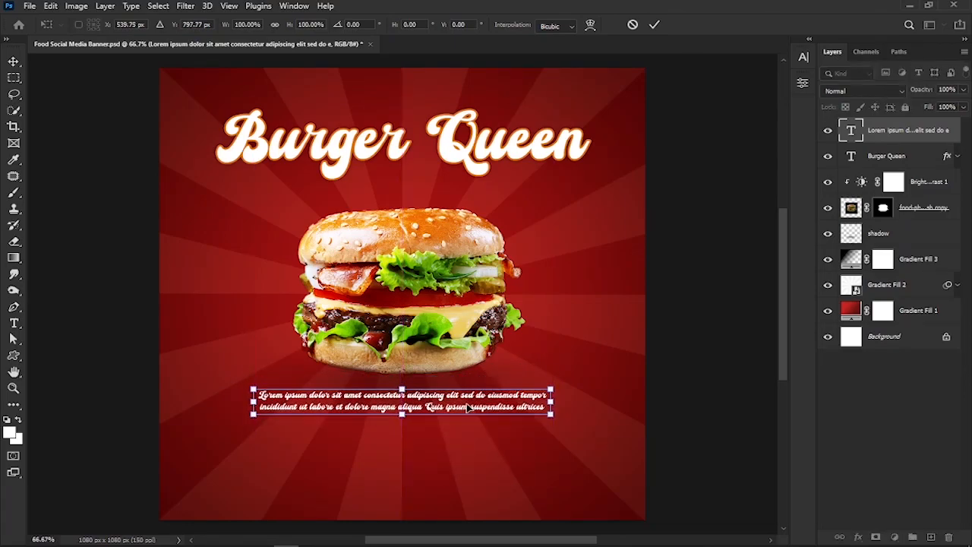
click(654, 24)
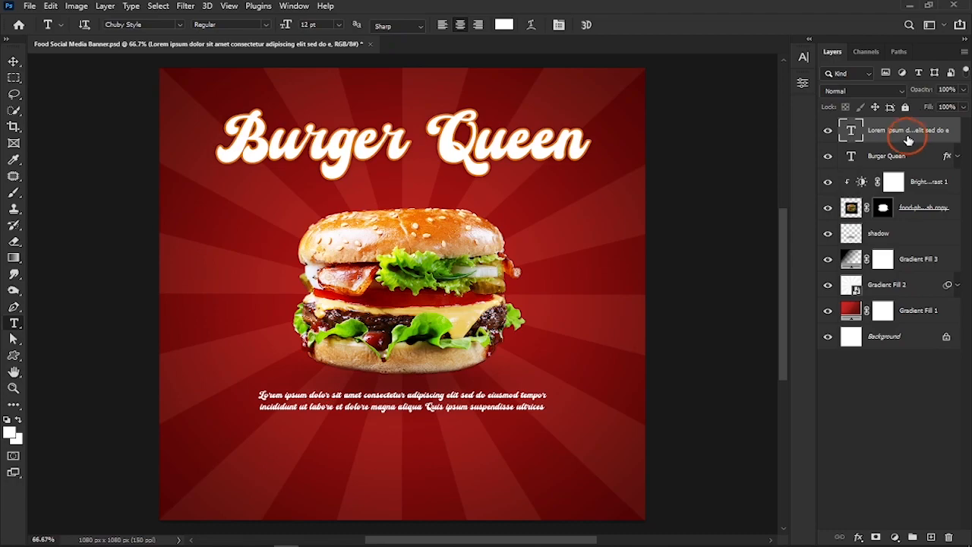
Step: Give the Lorem ipsum paragraph a 2 px outside stroke in orange #e27218
click(896, 537)
click(889, 412)
click(859, 538)
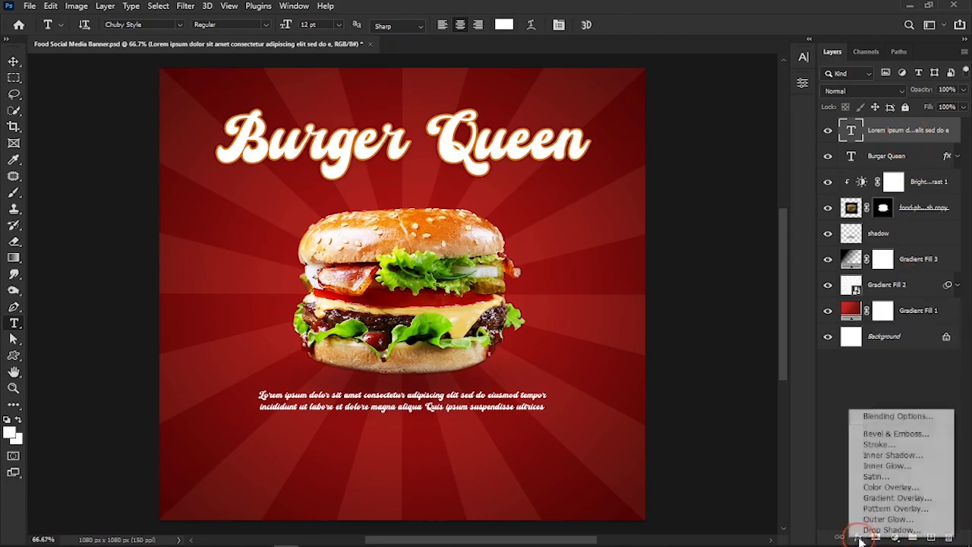
click(881, 444)
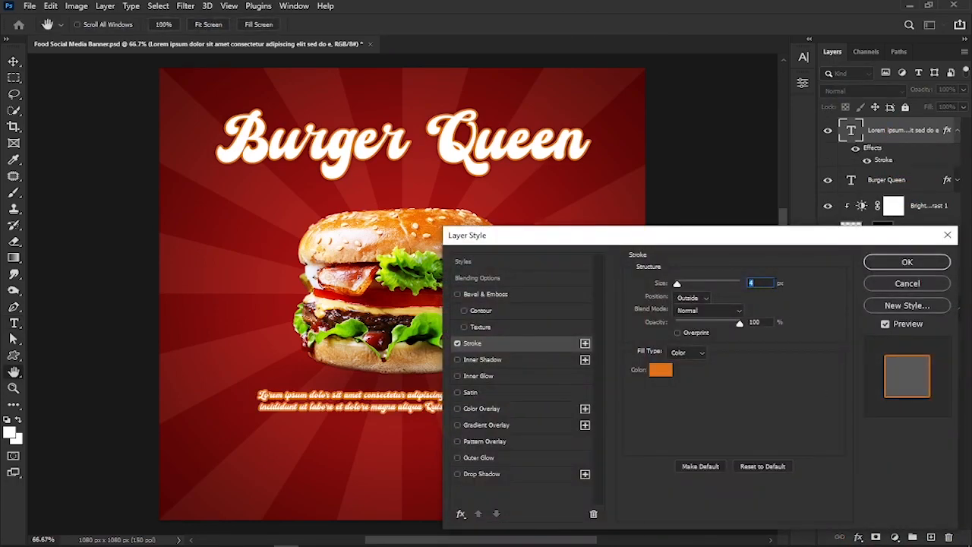
drag(761, 235, 828, 184)
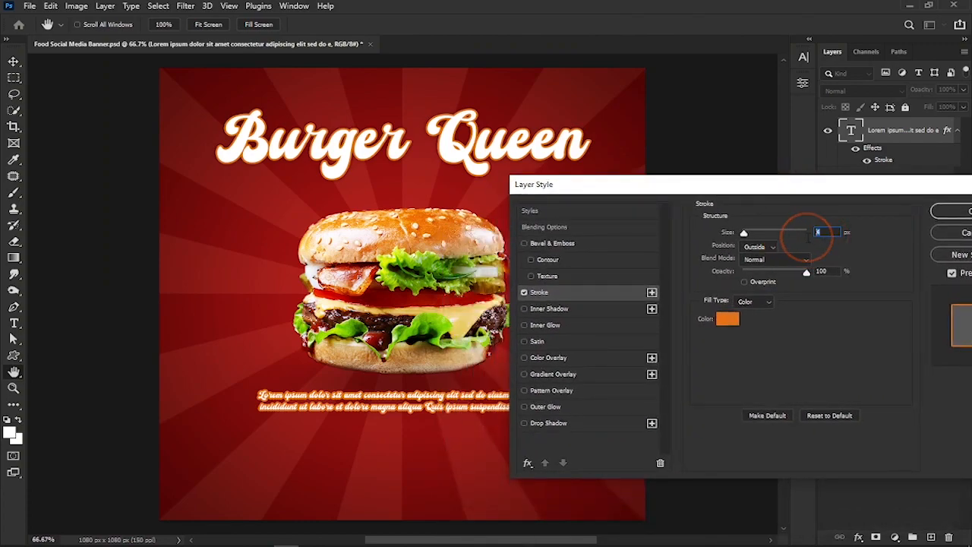
key(Down)
click(729, 320)
click(790, 522)
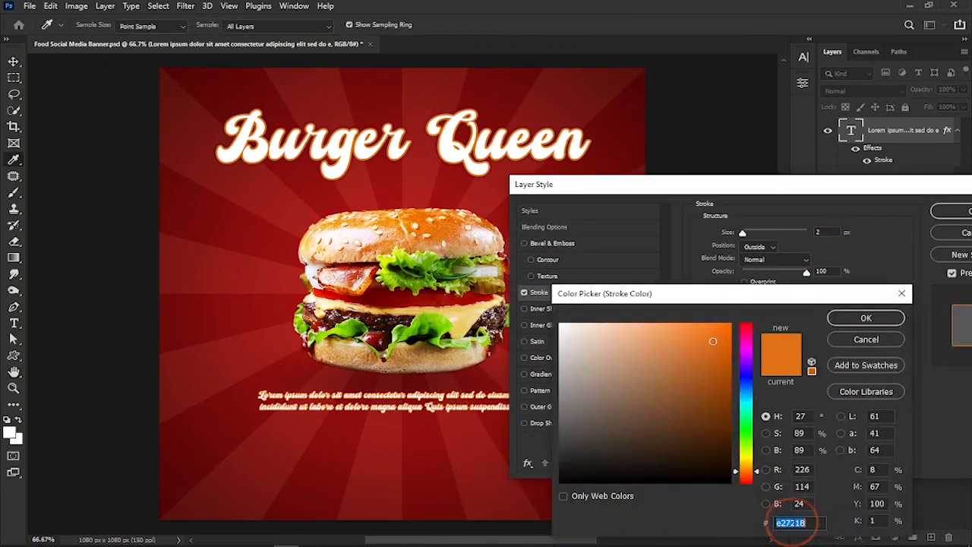
click(865, 317)
Step: Add a drop shadow to the paragraph with spread 3% and size 10 px, and collapse its effects list
click(577, 423)
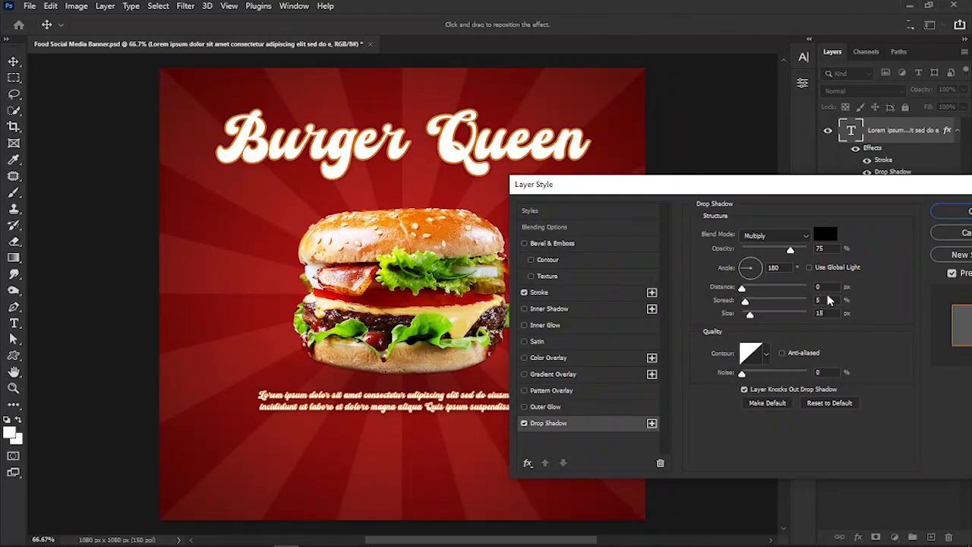
drag(828, 300, 811, 301)
text(3)
key(Tab)
text(10)
click(950, 212)
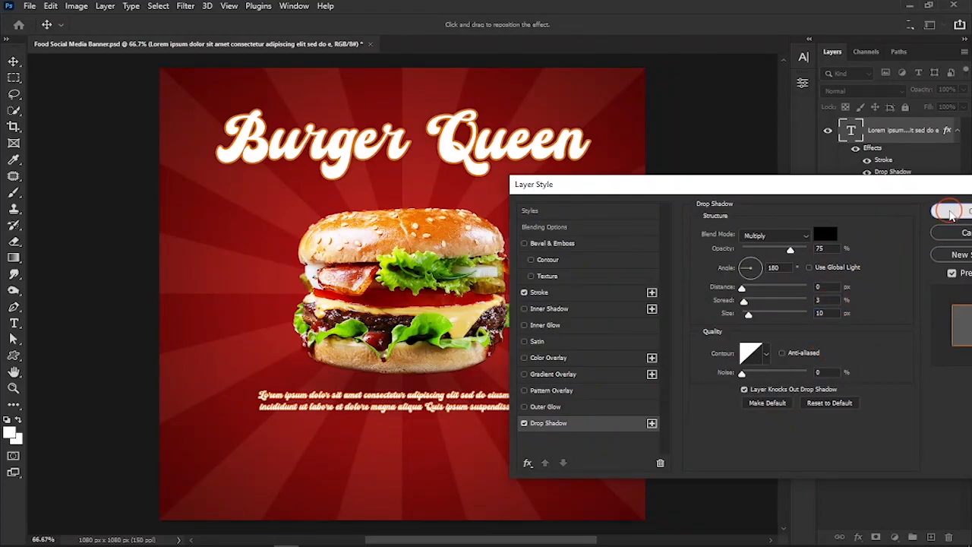
click(957, 132)
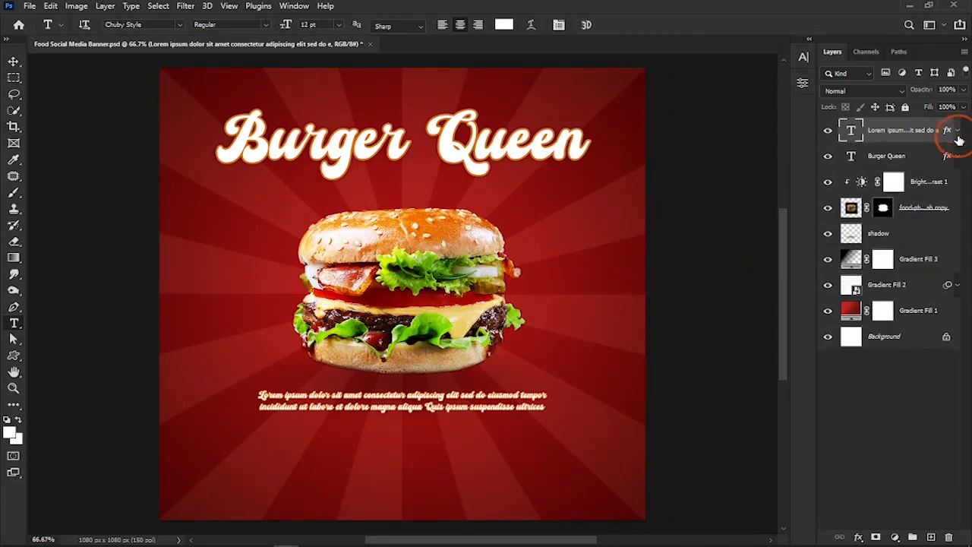
Step: Add a new layer above the paragraph and set the Type tool to Atalon Regular, 45 pt
click(930, 539)
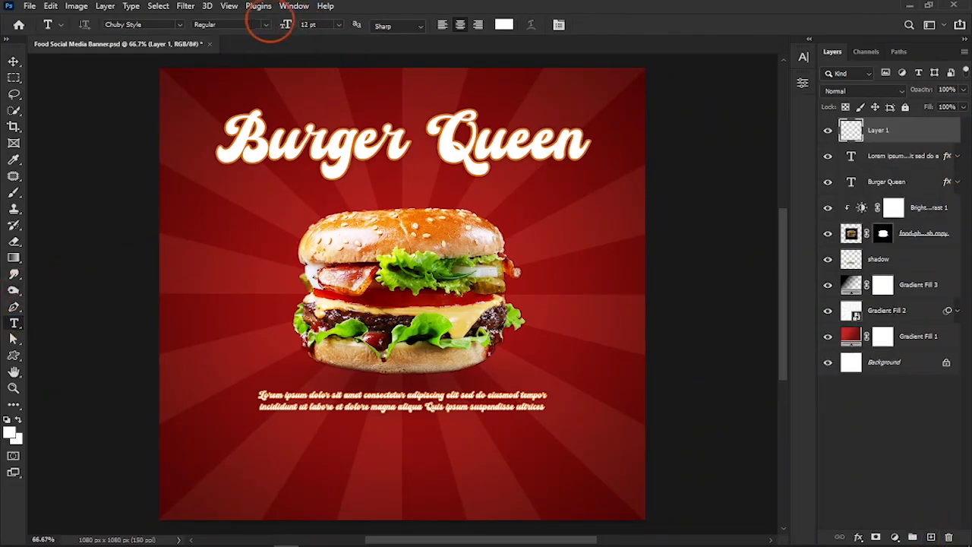
click(123, 24)
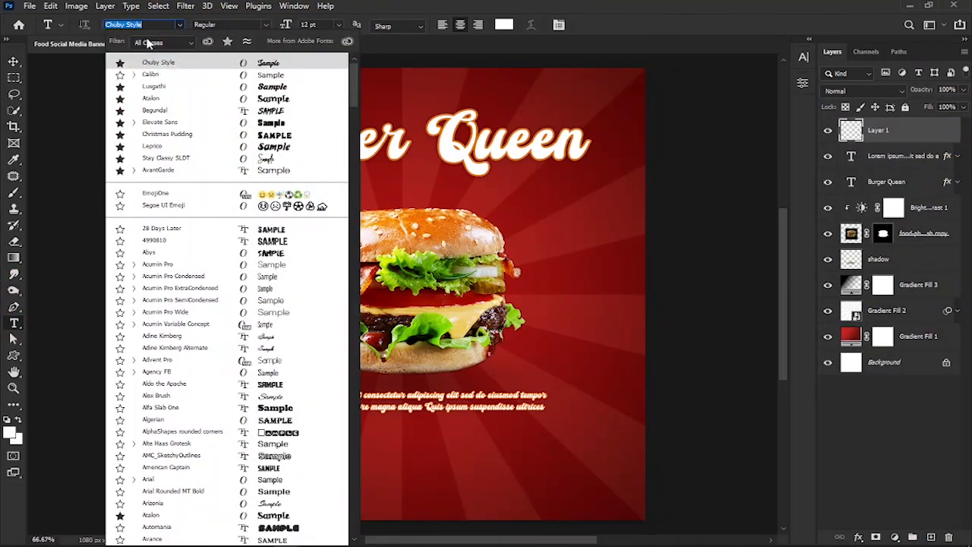
text(ata)
click(183, 55)
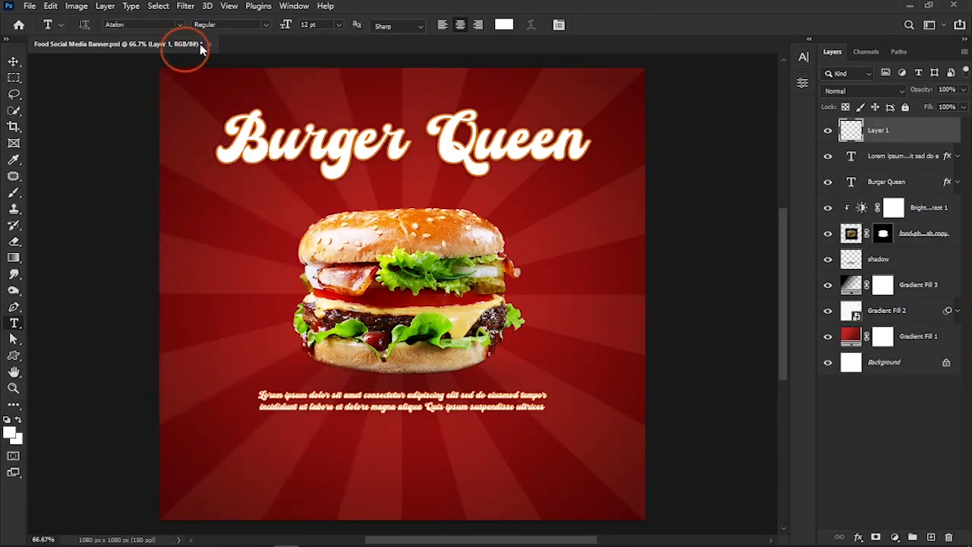
click(295, 25)
text(45)
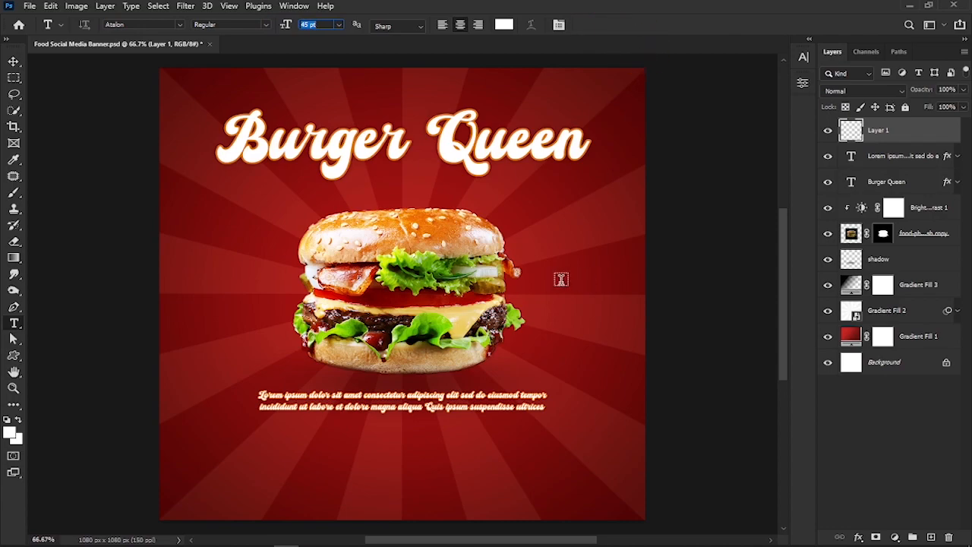
Step: Add the price text "$5" beside the burger's right edge
click(549, 282)
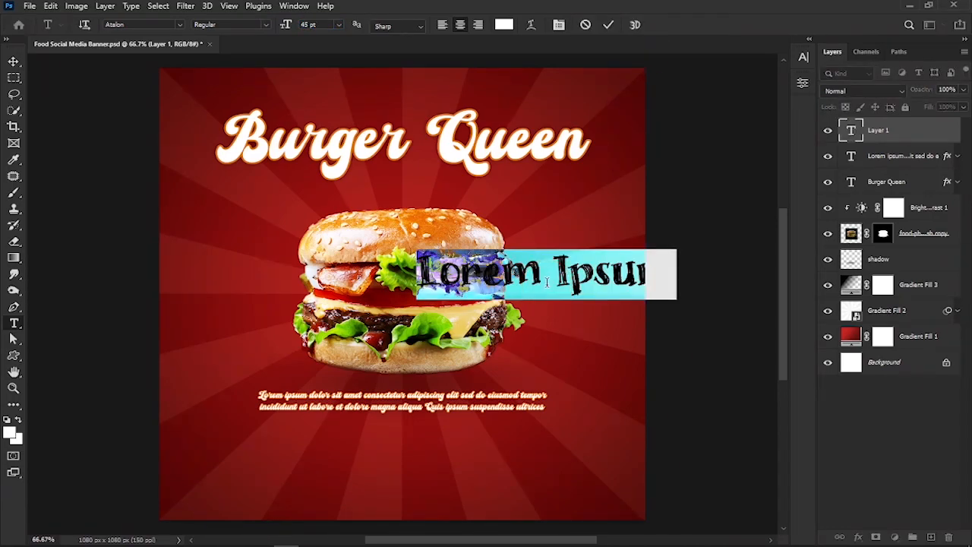
text($5)
click(608, 24)
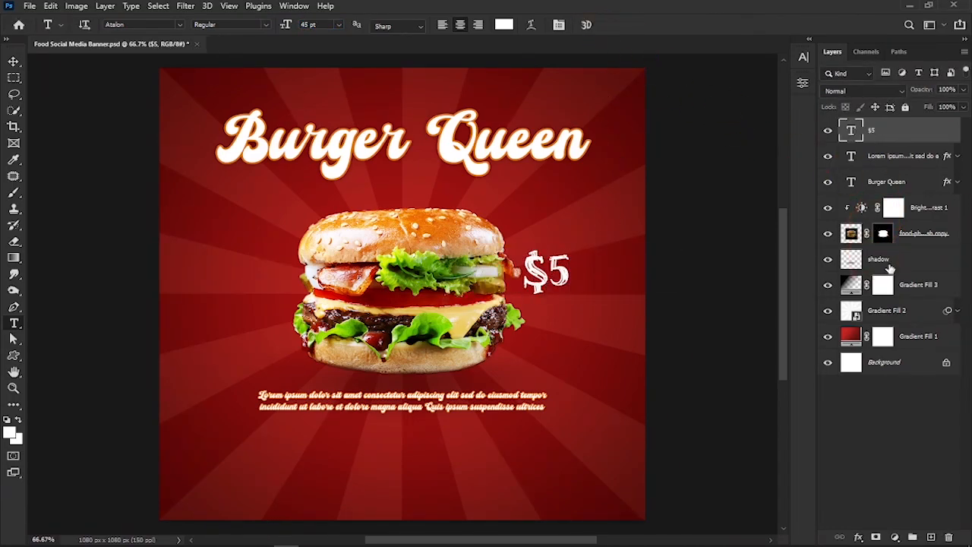
Step: Copy the layer style of the Burger Queen headline onto the $5 text layer
right_click(893, 182)
click(796, 412)
click(902, 135)
right_click(903, 135)
click(799, 422)
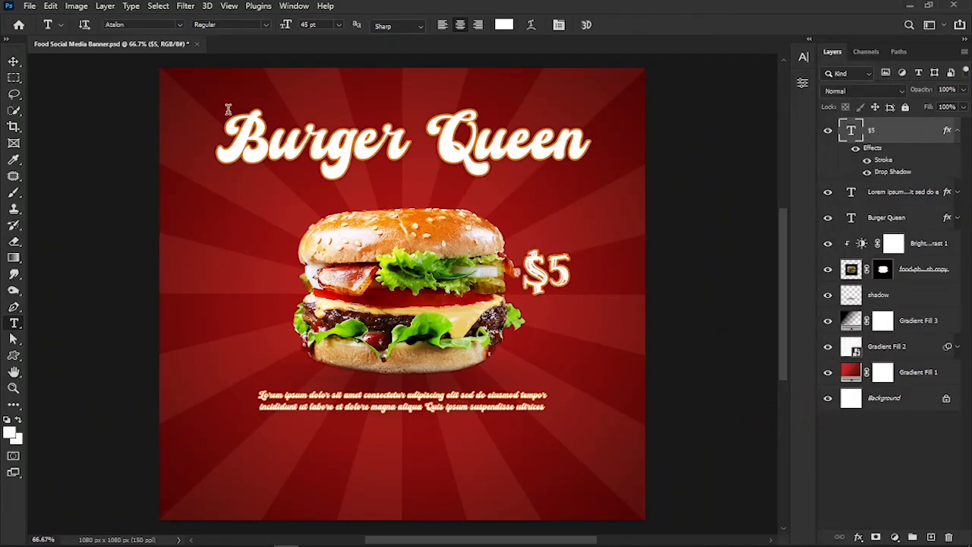
Step: Move the $5 price slightly right and down, away from the burger, and collapse its effects list
click(14, 61)
drag(571, 284, 587, 292)
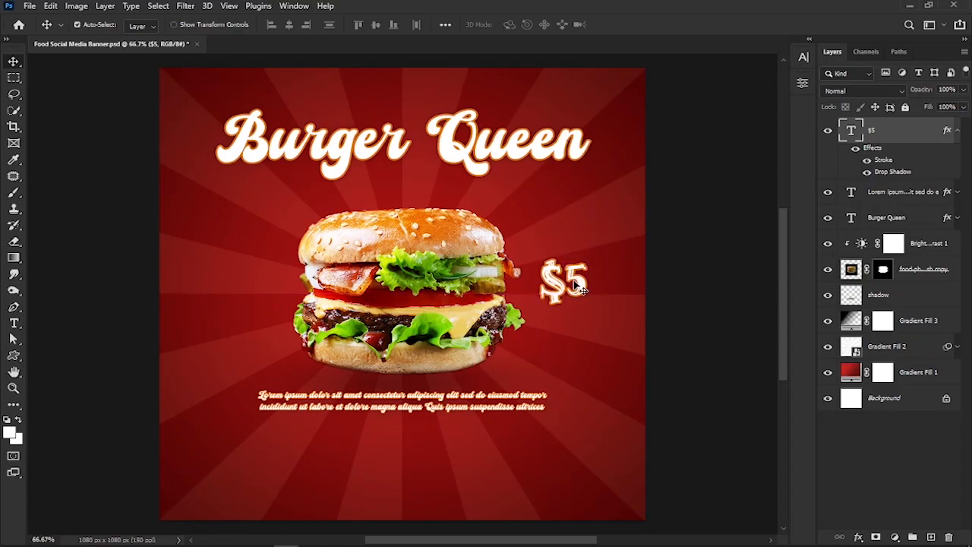
click(958, 131)
Step: Add a new layer above the $5 text and set the Type tool to Calibri Regular, 22 pt
click(931, 537)
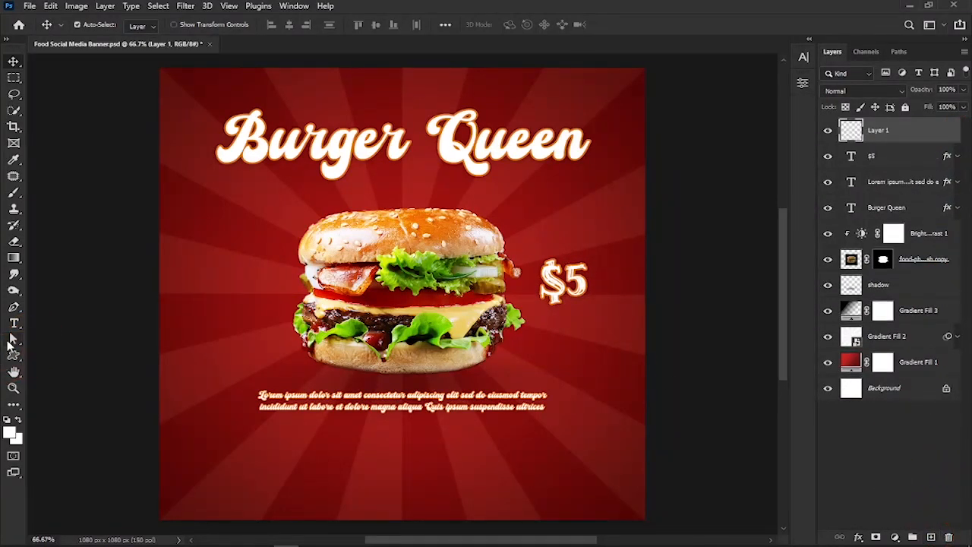
click(14, 322)
click(122, 24)
text(Calibri)
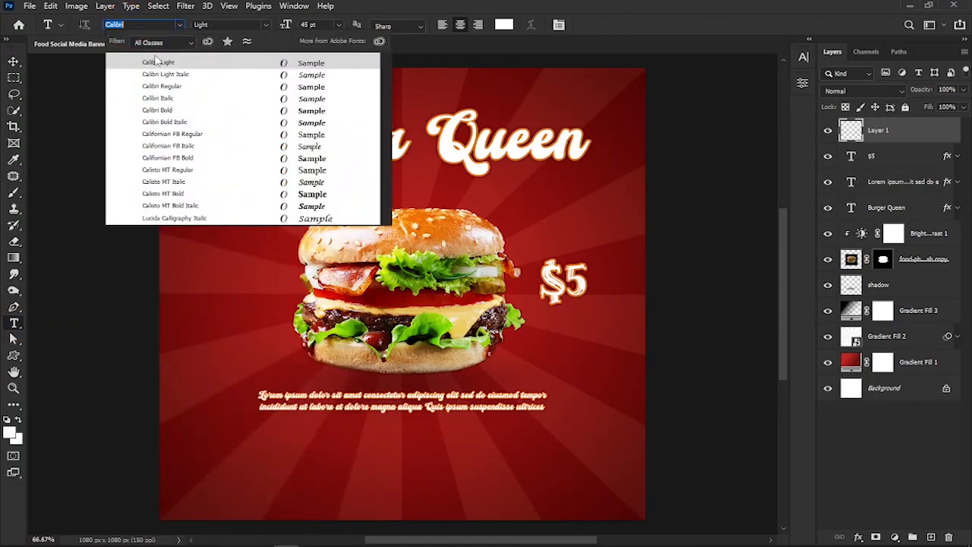
click(163, 87)
click(319, 29)
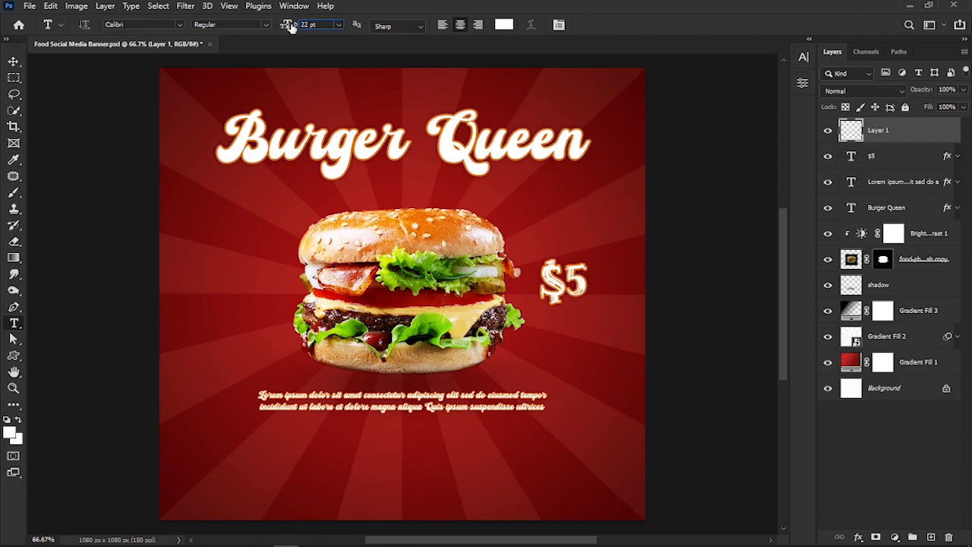
Step: Add a text line with the contact phone number near the bottom of the banner, right of centre
click(470, 480)
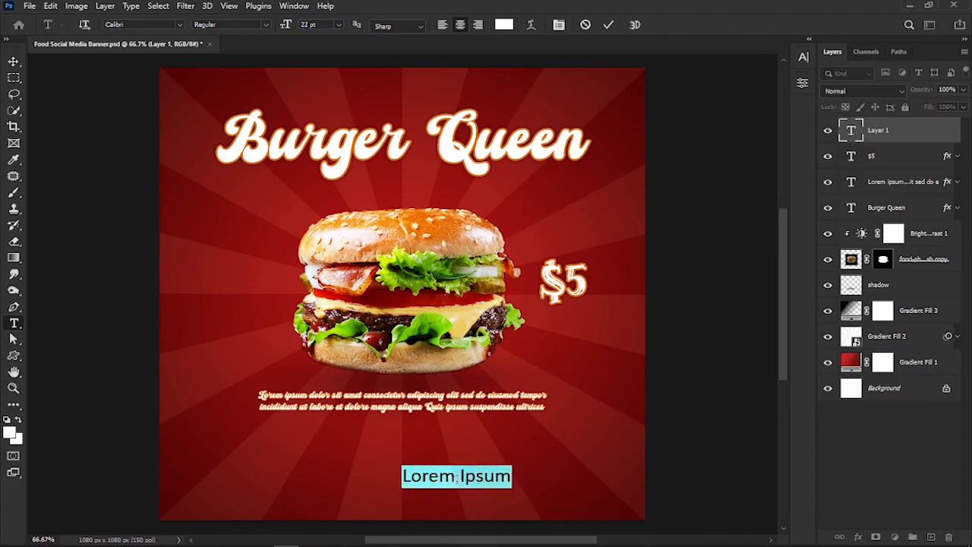
key(BackSpace)
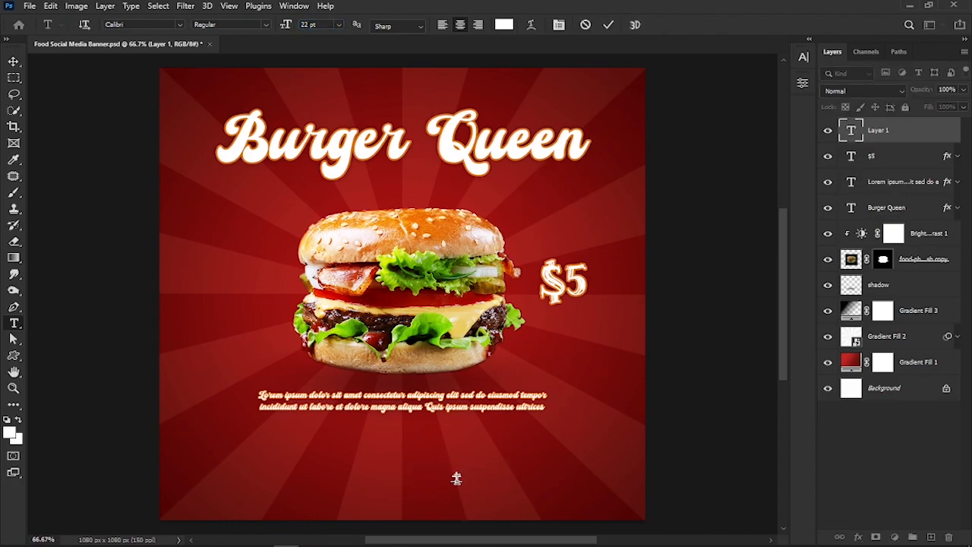
text(+1345 000 111)
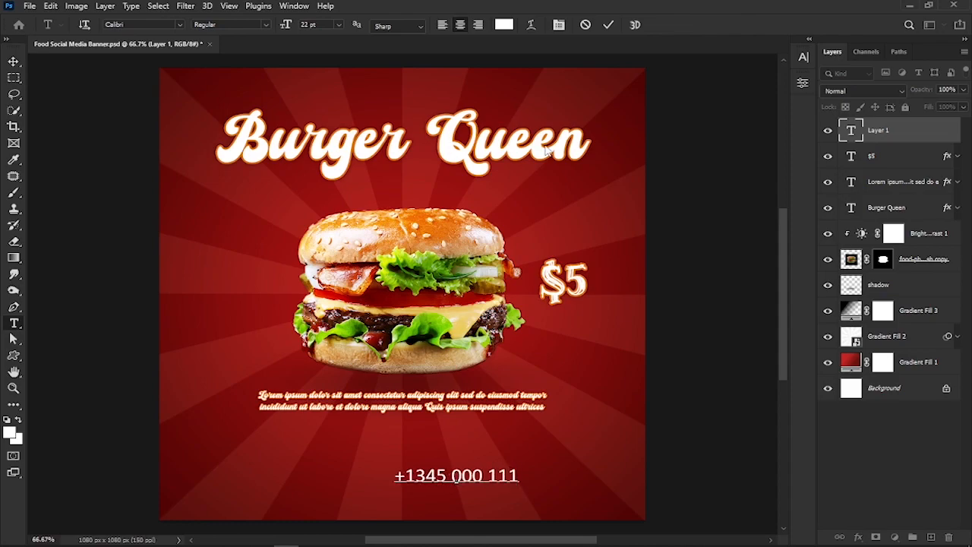
click(607, 27)
Step: Duplicate the phone number text and move the copy to the banner's lower-left area
key(ctrl+j)
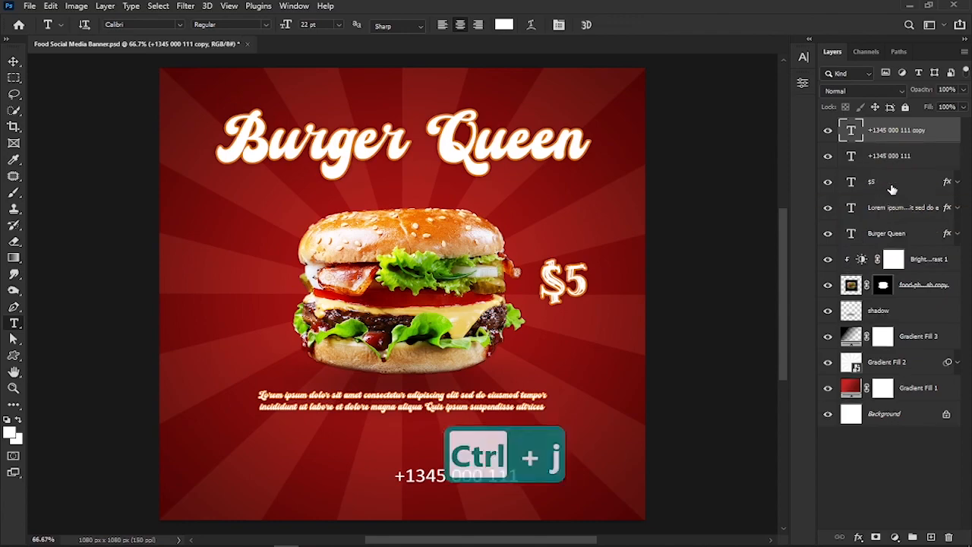
key(ctrl+t)
drag(488, 477, 299, 494)
click(654, 25)
Step: Replace the text of the duplicated phone number layer with "BURGER QUEEN"
double_click(851, 130)
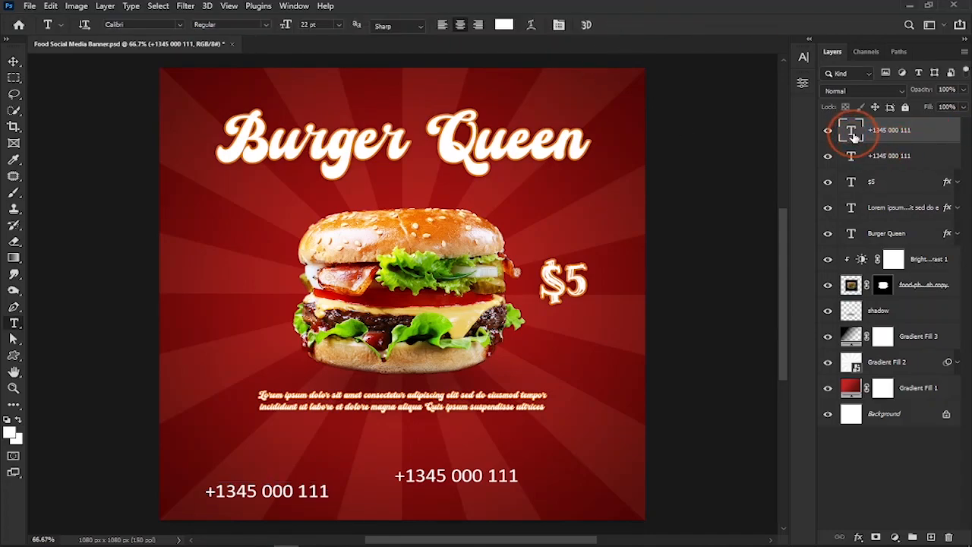
text(burger)
key(BackSpace)
text(URGER UQ)
key(BackSpace)
key(BackSpace)
text(QUEEN)
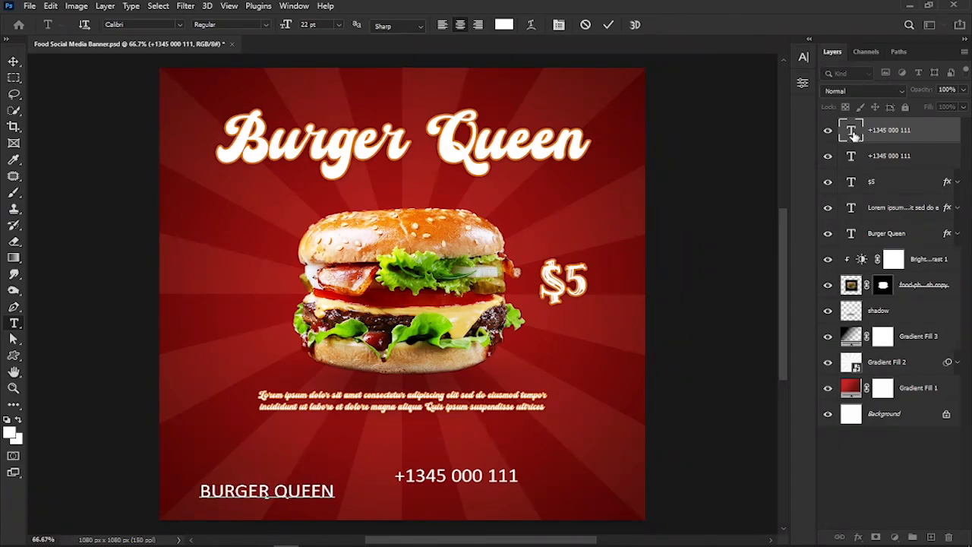
click(608, 25)
Step: Move the lower "BURGER QUEEN" text slightly right and up, and set its font style to bold
key(ctrl+t)
drag(318, 499, 334, 492)
double_click(851, 131)
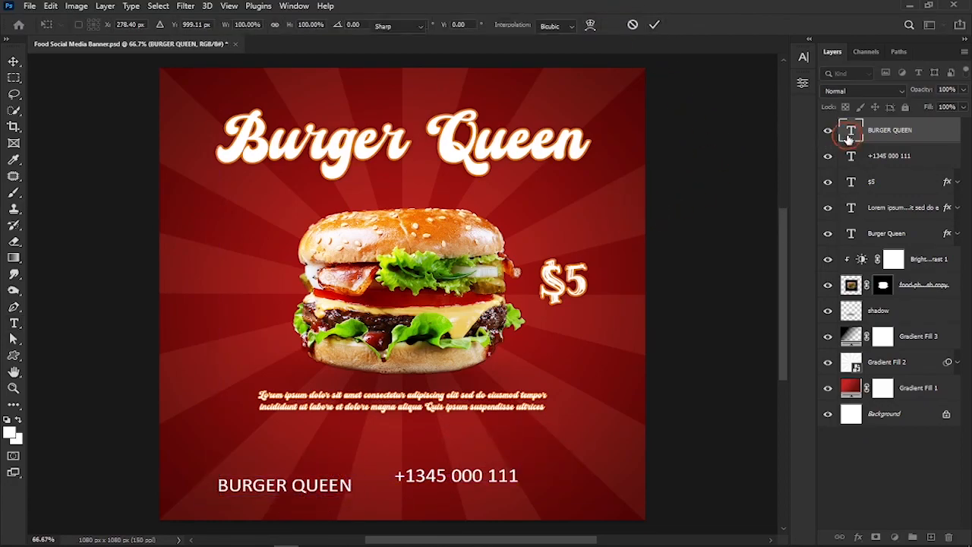
click(299, 28)
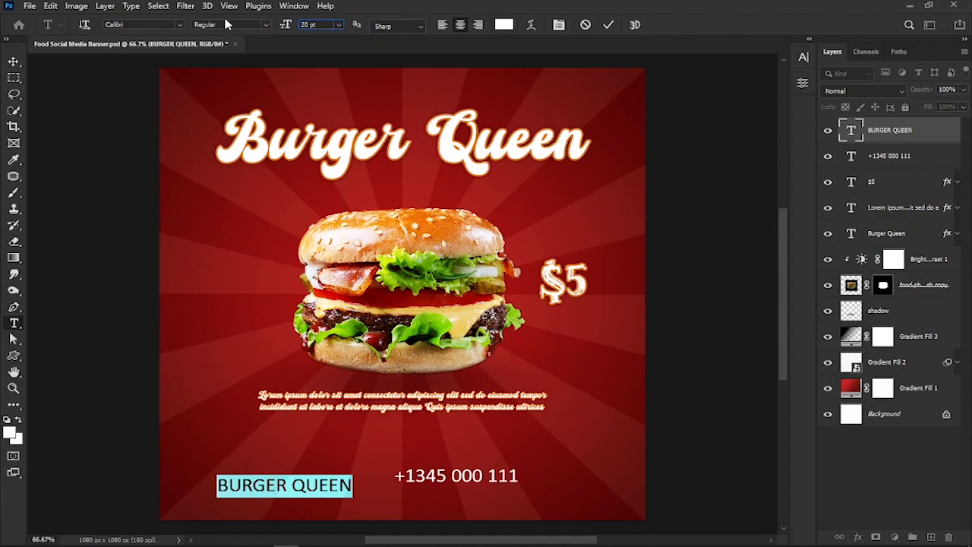
click(266, 25)
click(217, 63)
click(608, 25)
Step: Move the phone number text right and down until it lines up with the lower "BURGER QUEEN" text
click(893, 157)
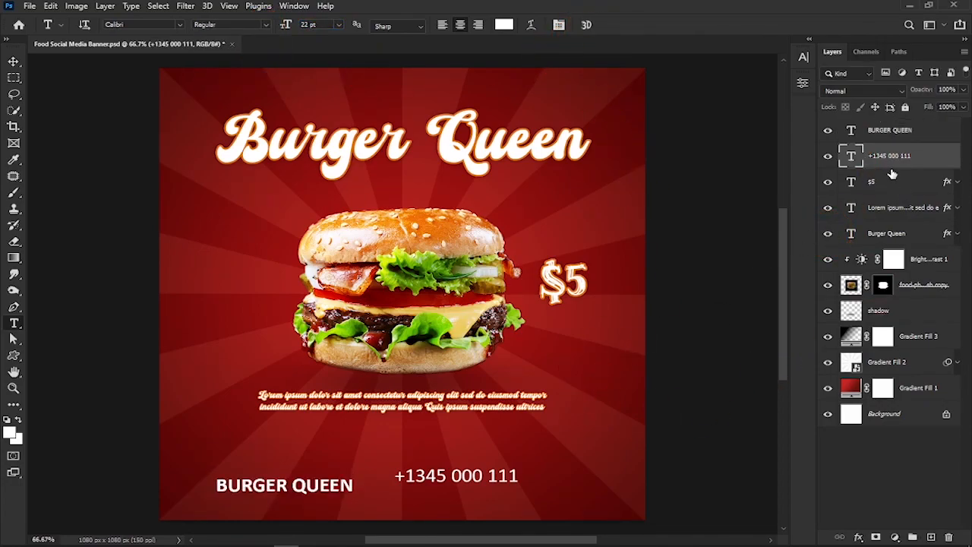
click(13, 61)
key(Down)
key(shift+Down)
key(shift+Down)
key(Right)
key(Right)
key(Right)
key(Right)
key(Right)
key(Right)
key(shift+Right)
key(shift+Right)
key(shift+Right)
key(shift+Right)
key(shift+Right)
key(shift+Right)
key(shift+Right)
key(shift+Right)
key(shift+Right)
key(shift+Right)
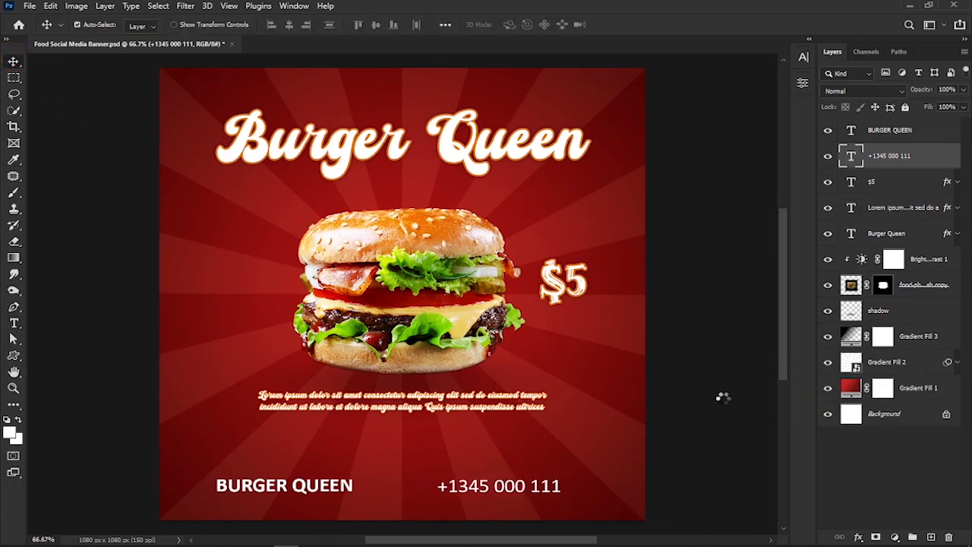
key(shift+Right)
key(shift+Right)
Step: Place the "call" icon file into the banner beside the phone number, scaled to about 55 x 56 px
click(110, 544)
drag(445, 279, 413, 471)
drag(401, 303, 609, 493)
drag(628, 463, 620, 469)
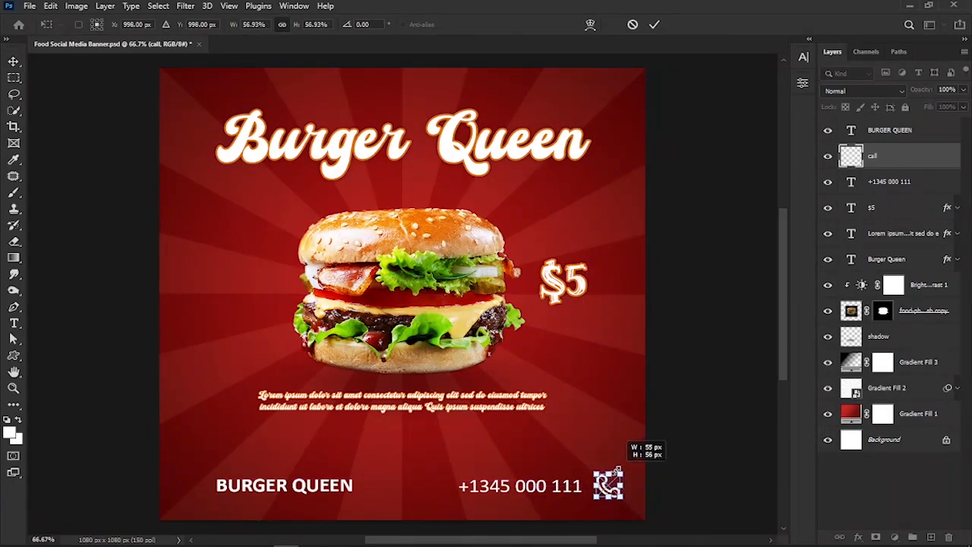
click(654, 25)
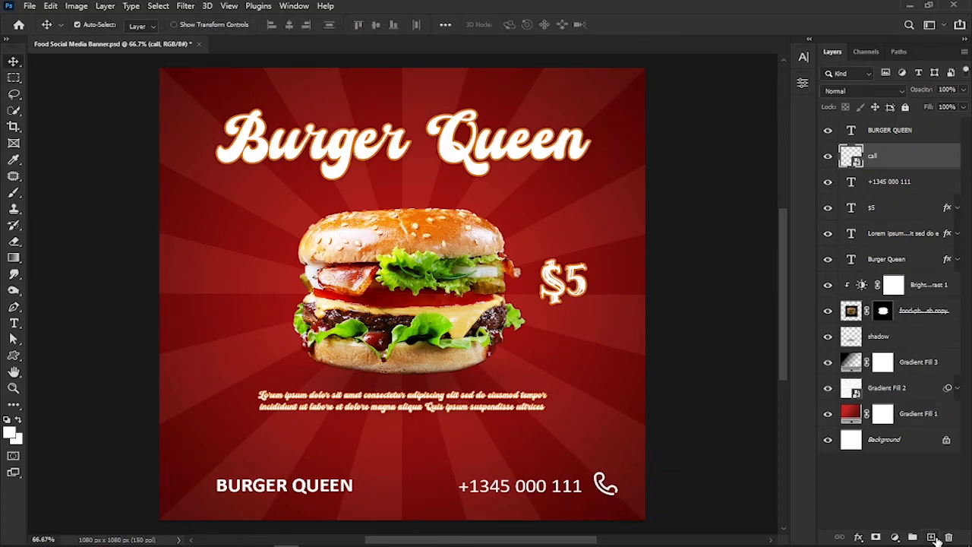
Step: On a new layer, draw a circular Facebook custom shape about 78 x 78 px beside the lower "BURGER QUEEN" text, using the Social Media shapes
click(931, 537)
click(14, 355)
click(79, 415)
click(527, 25)
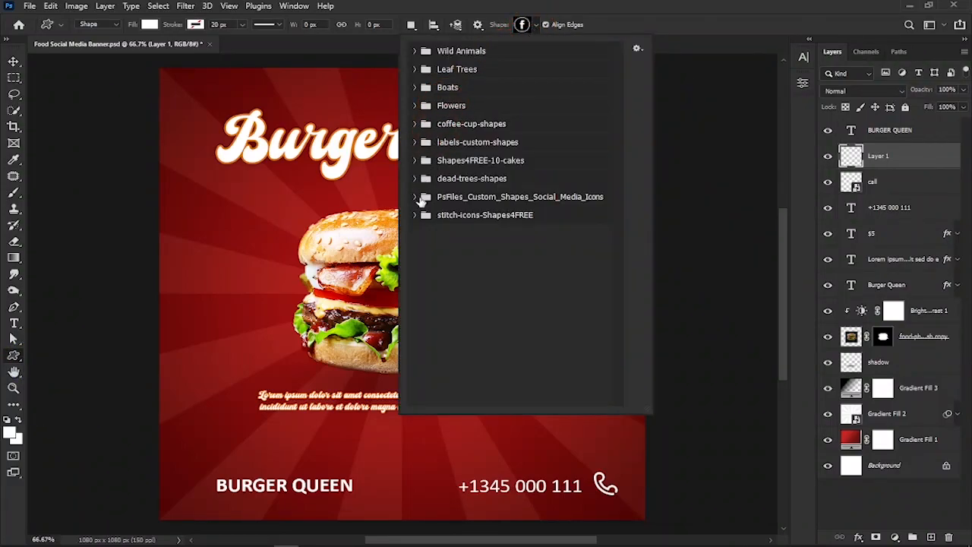
click(416, 198)
click(425, 214)
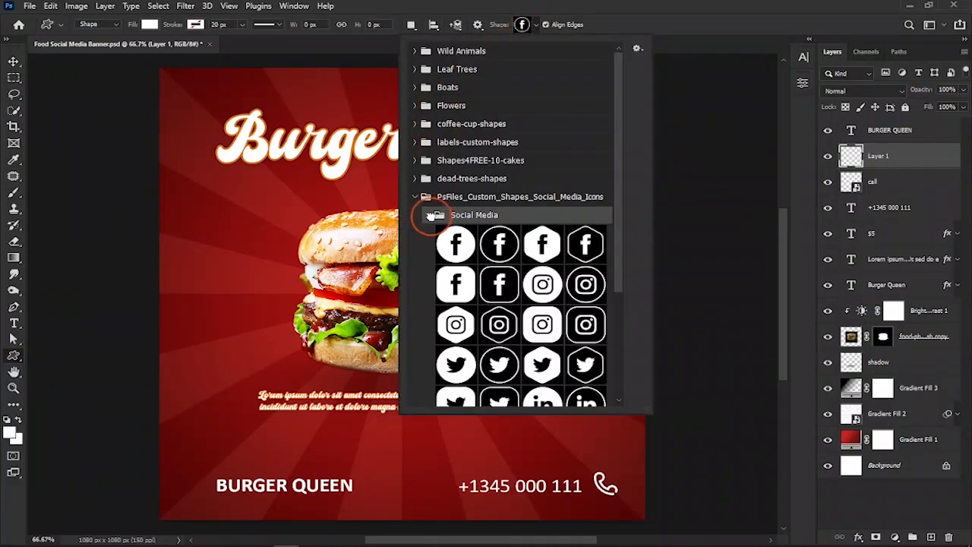
scroll(503, 205, down, 1)
click(502, 201)
click(180, 434)
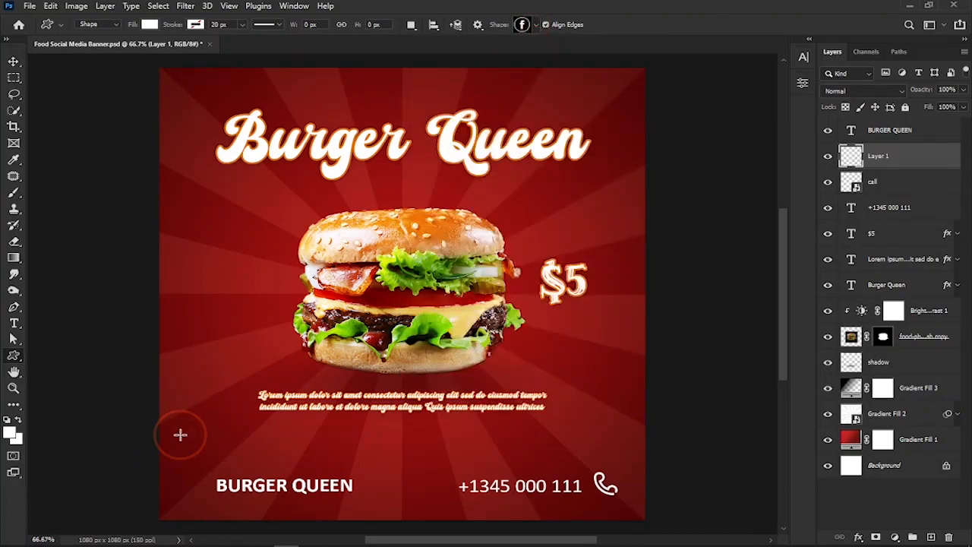
drag(182, 477, 228, 506)
Step: Set the Facebook icon's fill to white, deselect its path and align the icon with the lower "BURGER QUEEN" text
click(594, 208)
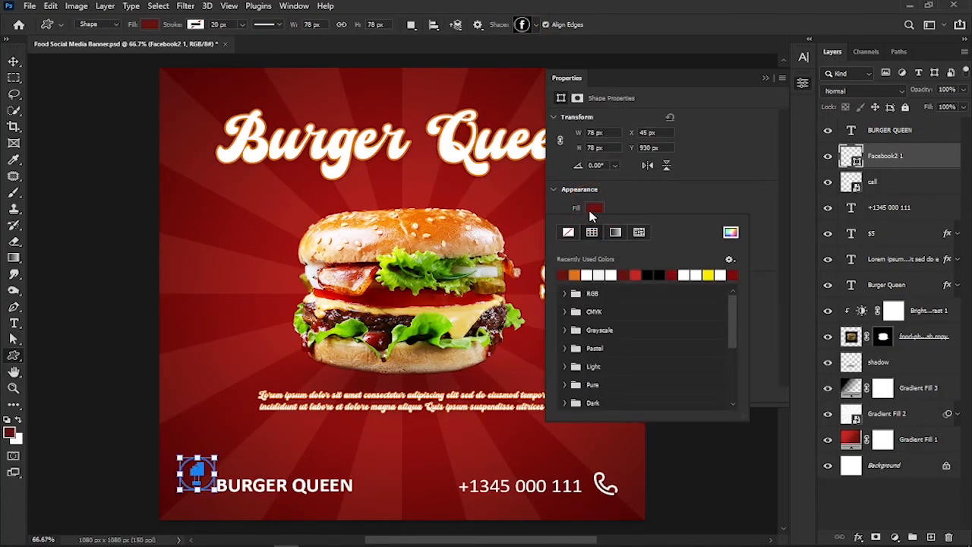
click(730, 232)
drag(650, 303, 561, 325)
click(865, 317)
click(802, 82)
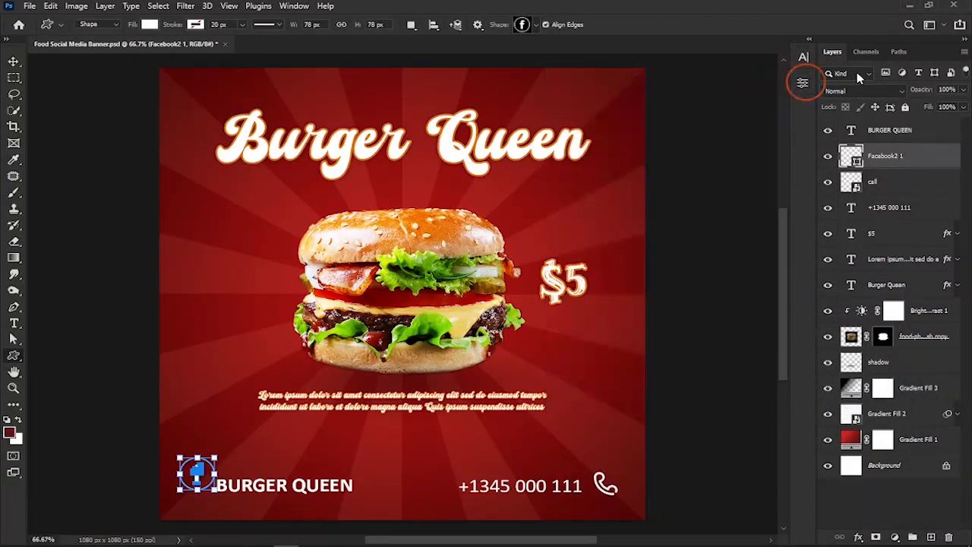
click(899, 52)
click(870, 311)
click(13, 61)
click(833, 52)
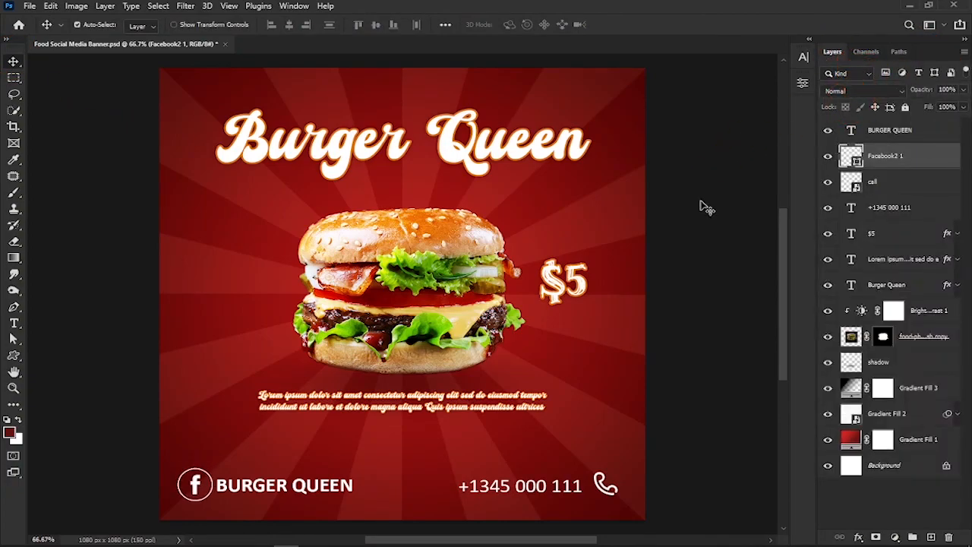
Step: Scale the Facebook icon down slightly
key(ctrl+t)
drag(210, 468, 209, 470)
click(654, 25)
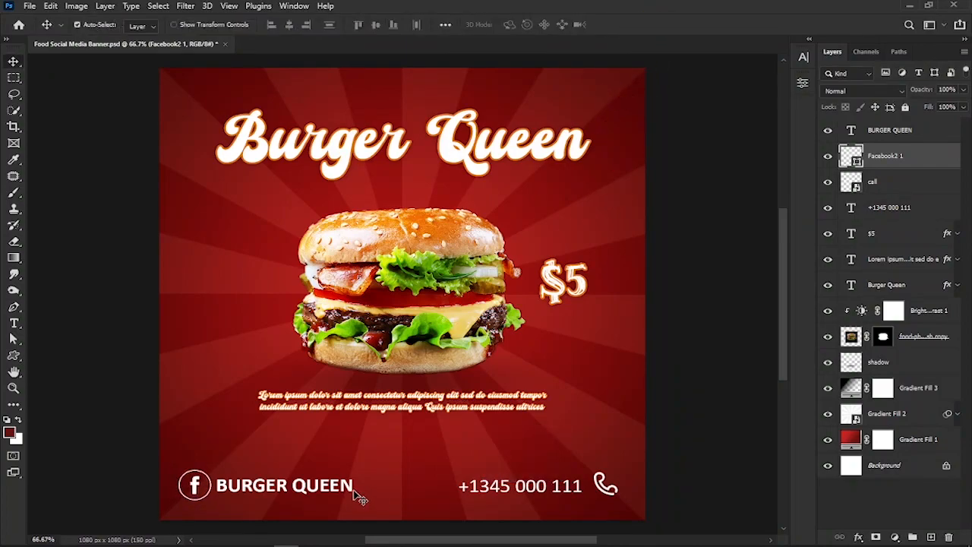
Step: Fine-tune the spacing of the lower "BURGER QUEEN" text, the call icon and the phone number along the banner's bottom line
click(354, 490)
click(614, 493)
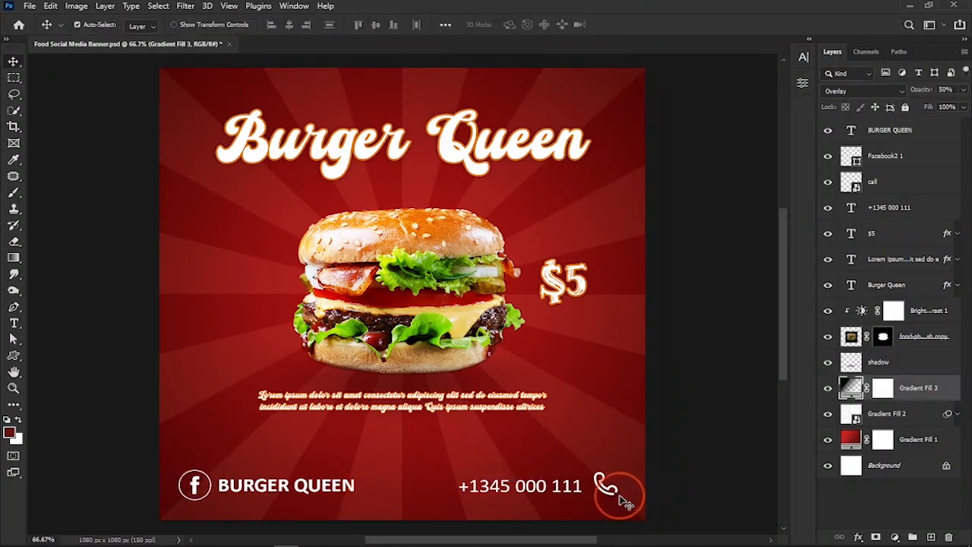
click(893, 184)
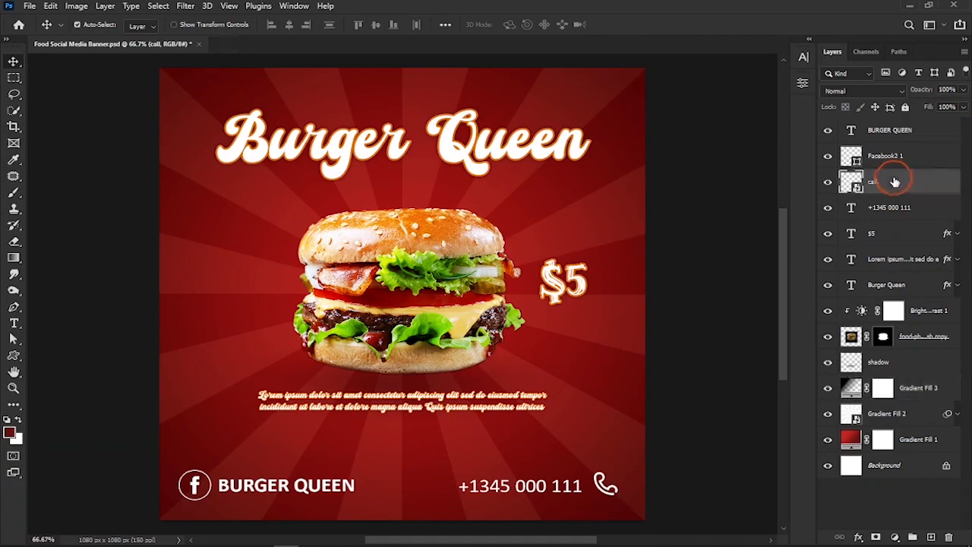
click(899, 152)
click(894, 209)
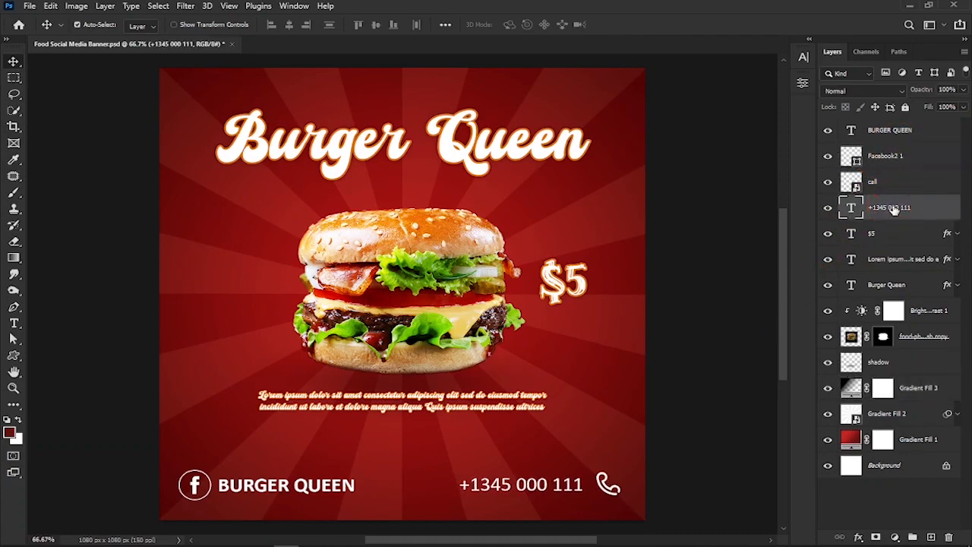
click(919, 128)
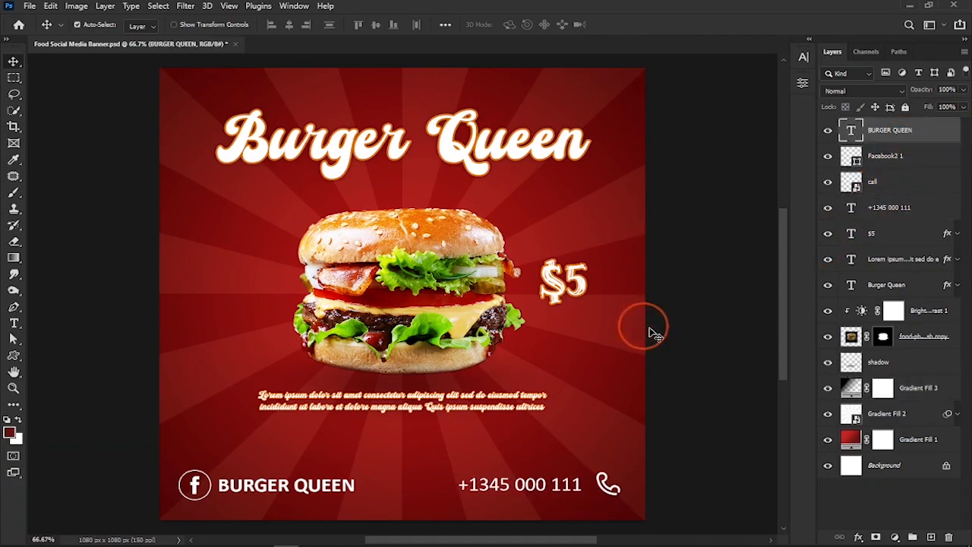
Step: On a new layer, draw a circle about 54 x 54 px to the left of the burger with the Ellipse tool
click(931, 536)
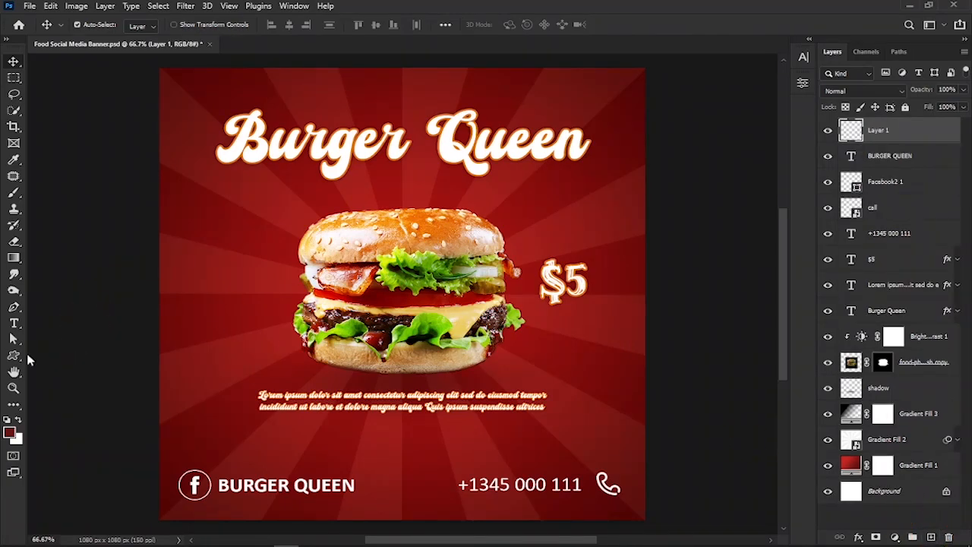
click(14, 356)
drag(190, 321, 236, 344)
Step: Remove the circle's fill and give it a yellow stroke
click(595, 207)
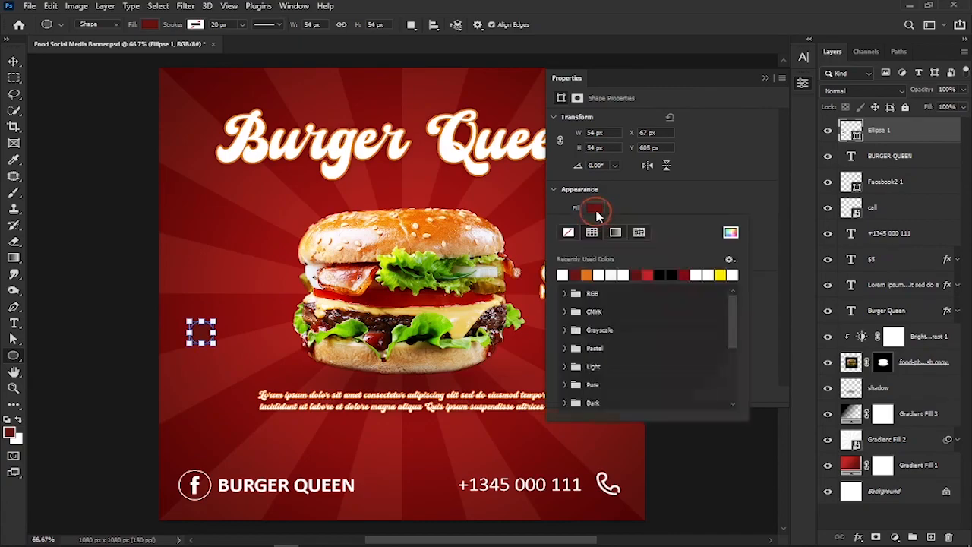
click(595, 225)
click(731, 250)
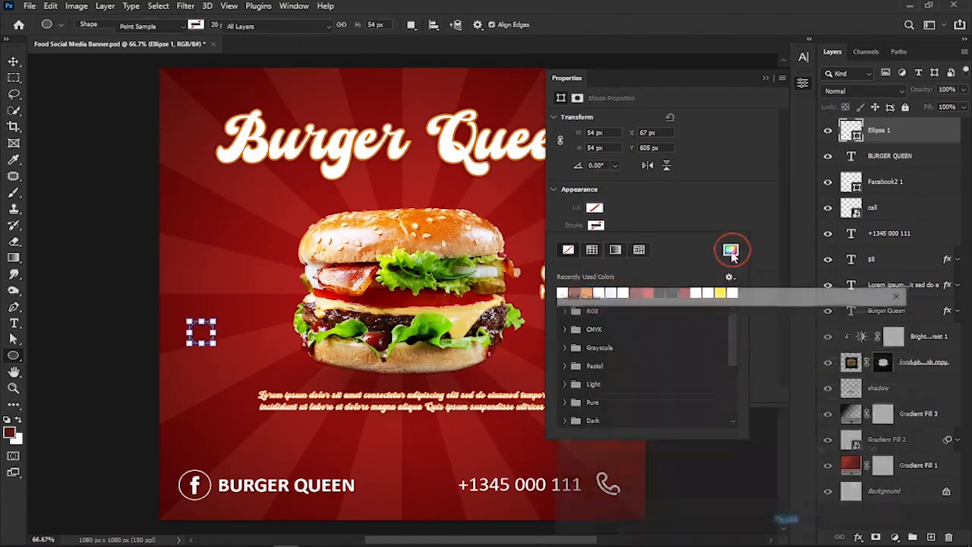
click(865, 318)
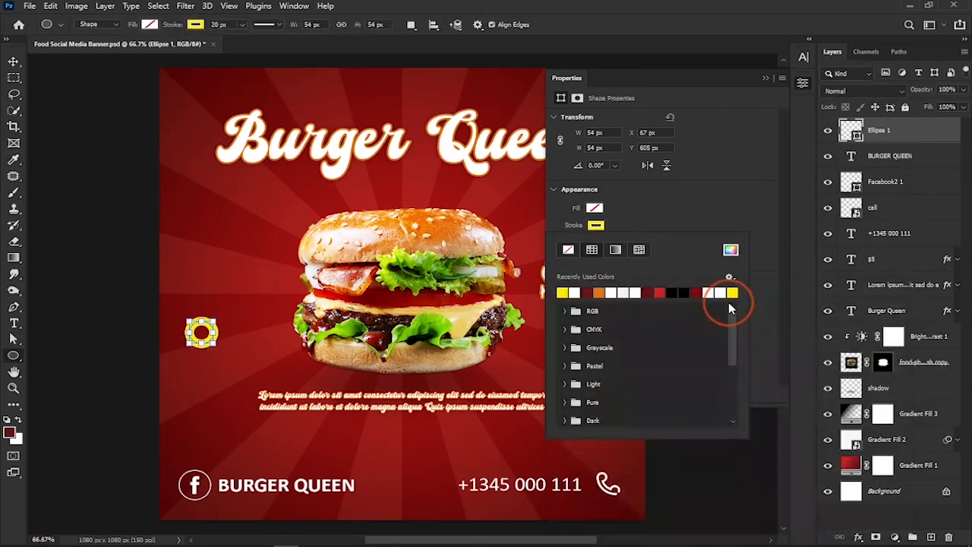
Step: Set the circle's stroke width to 5 px
click(599, 258)
click(619, 243)
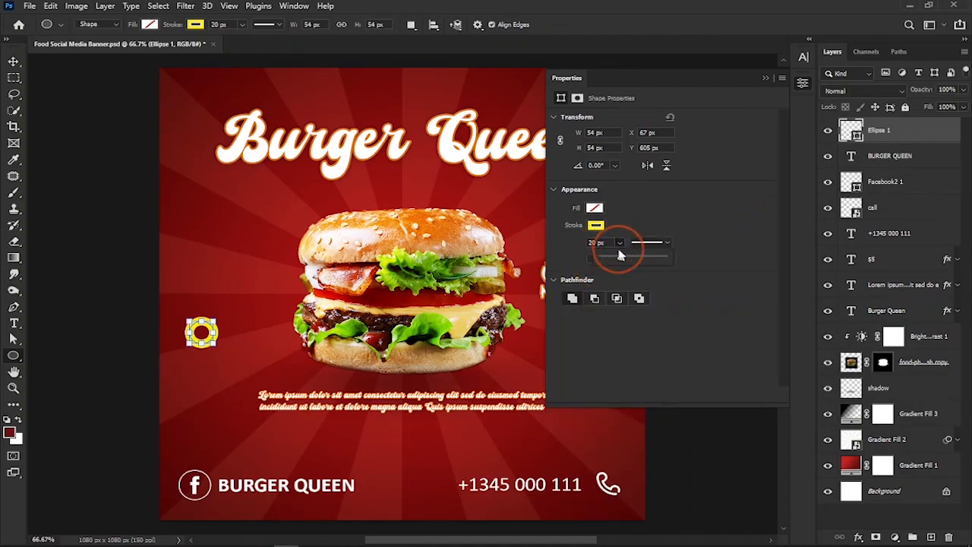
drag(611, 242, 569, 244)
text(5)
key(Return)
click(731, 213)
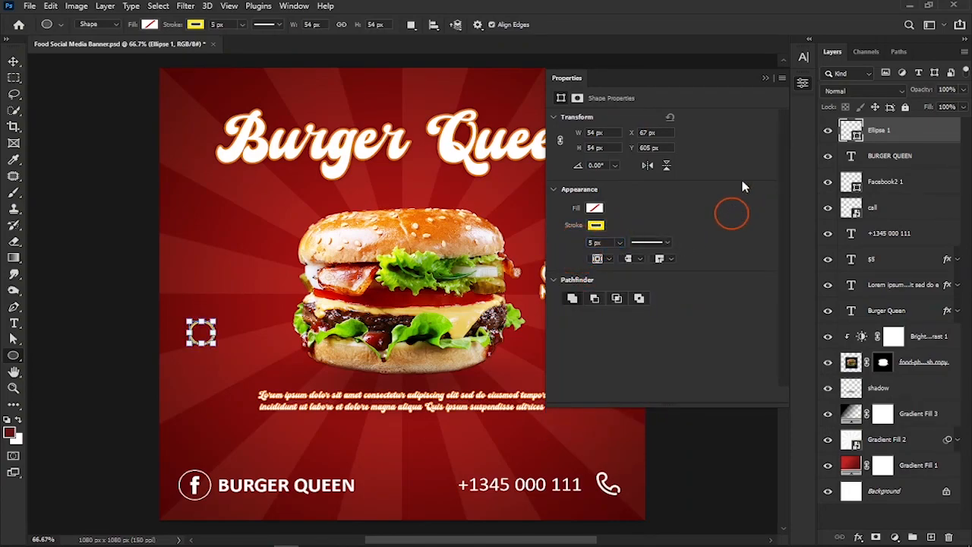
click(766, 78)
Step: Move the yellow circle closer to the burger's lower-left side
click(899, 132)
click(14, 62)
click(202, 332)
key(ctrl+t)
drag(202, 332, 236, 339)
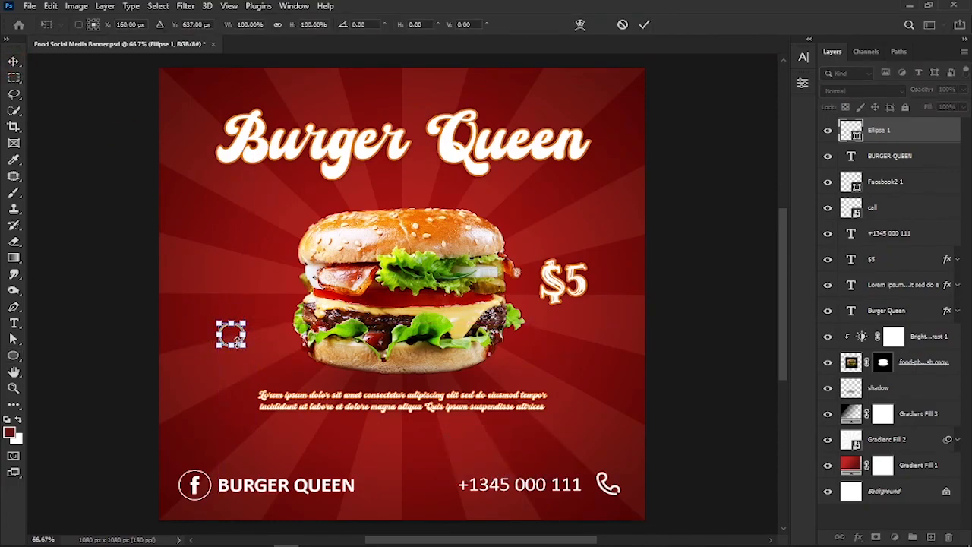
key(Return)
Step: Duplicate the yellow circle, enlarge the copy slightly and position it above the $5 price
key(ctrl+j)
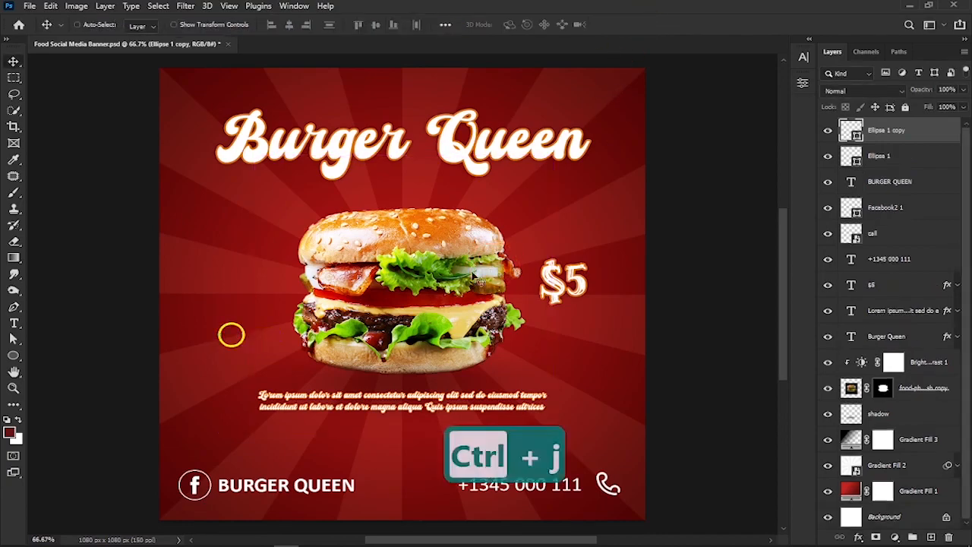
key(ctrl+t)
drag(231, 337, 555, 194)
click(632, 129)
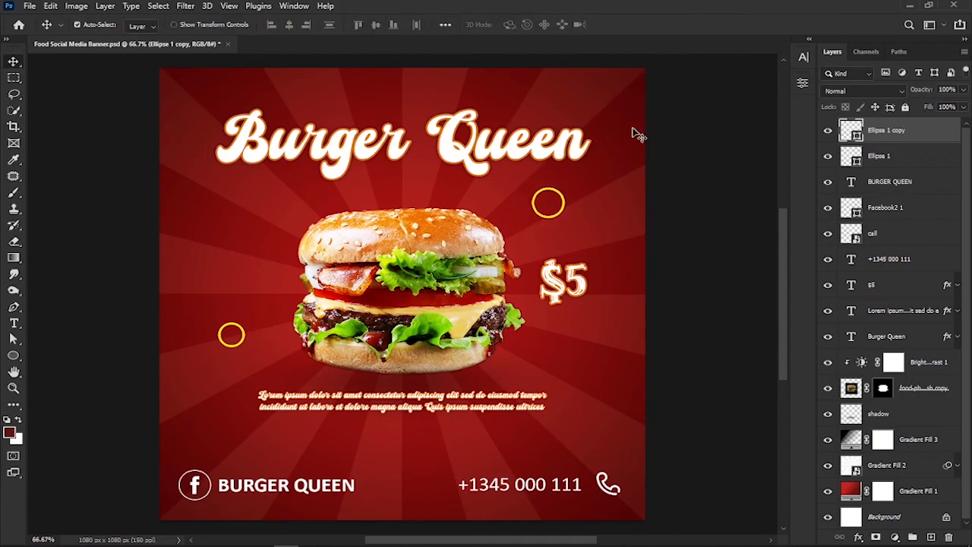
key(Right)
key(Right)
key(Right)
key(Right)
key(Right)
key(Right)
key(Right)
key(Right)
key(Right)
key(Right)
key(Right)
key(Right)
key(Right)
key(Right)
key(Up)
key(Up)
key(Up)
key(Up)
key(Up)
Step: On a new layer, draw a triangle about 99 x 86 px to the upper left of the burger
click(930, 538)
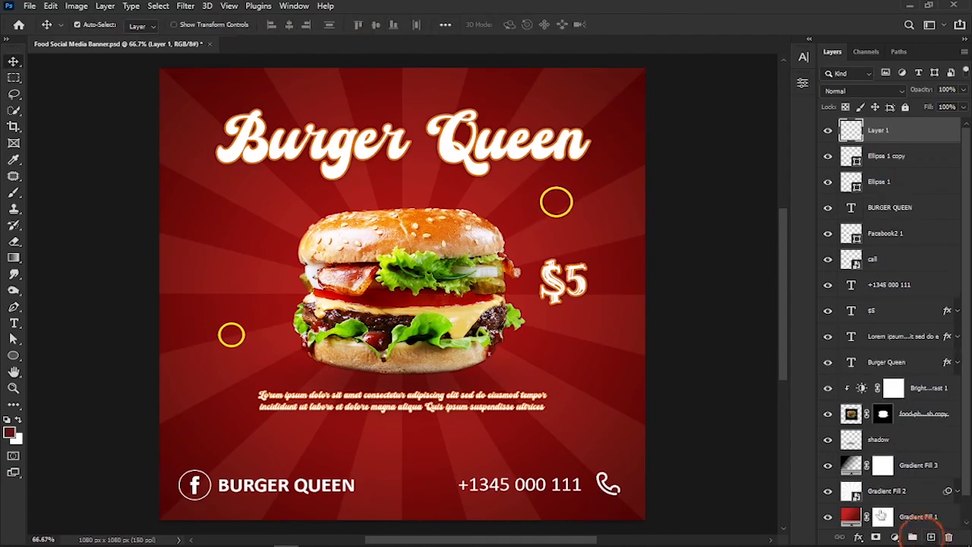
click(14, 257)
click(15, 355)
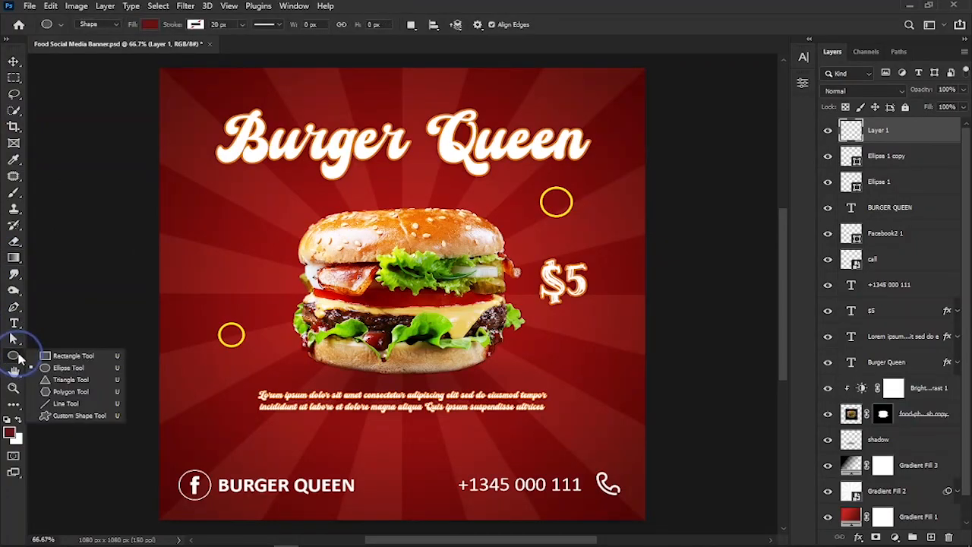
click(71, 379)
drag(206, 202, 256, 247)
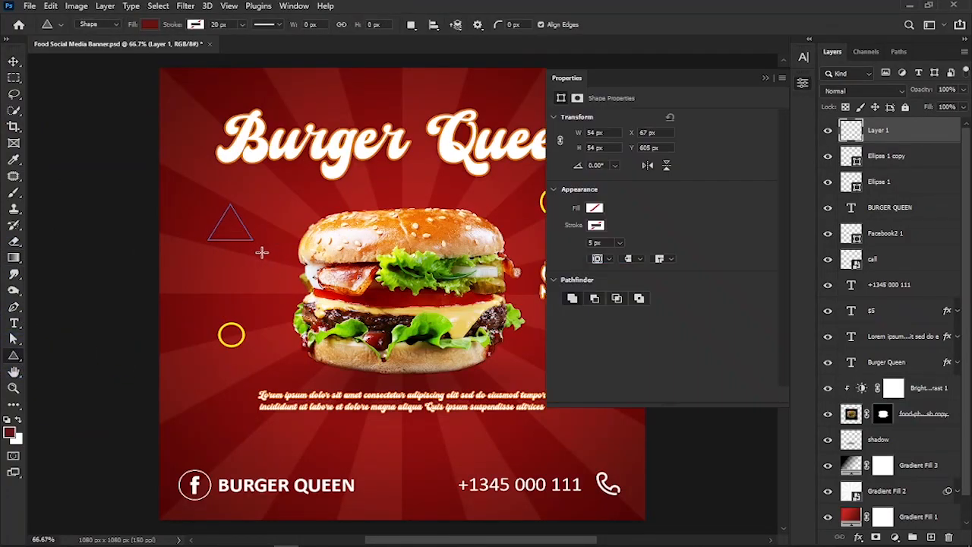
Step: Remove the triangle's fill and give it a yellow stroke
click(592, 207)
click(567, 232)
click(652, 203)
click(596, 225)
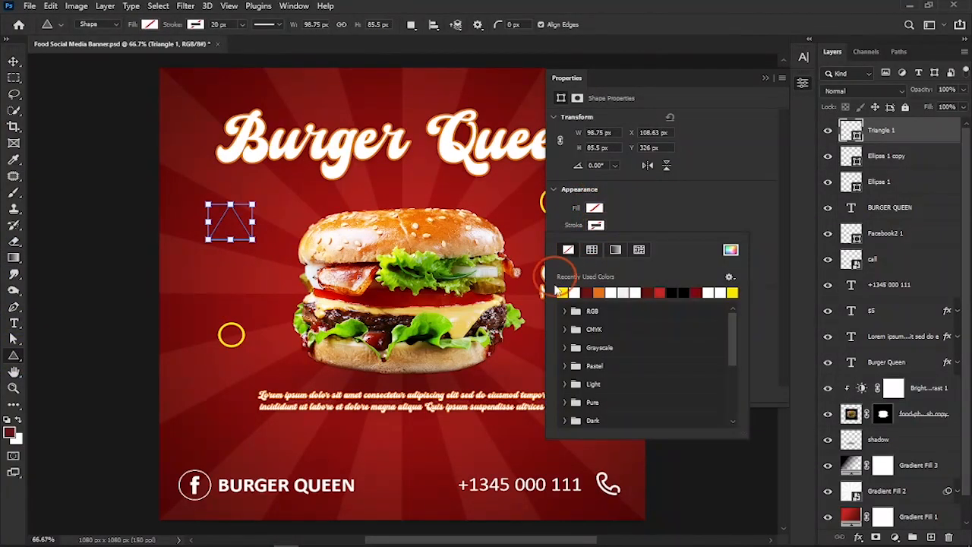
click(562, 291)
Step: Set the triangle's stroke width to 5 px
click(629, 223)
drag(610, 242, 564, 243)
text(5)
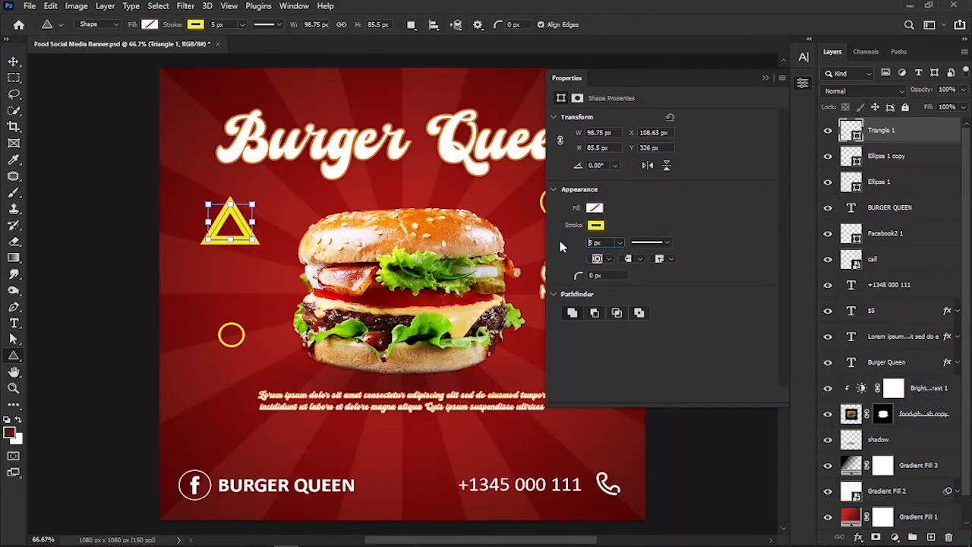
key(Return)
click(765, 77)
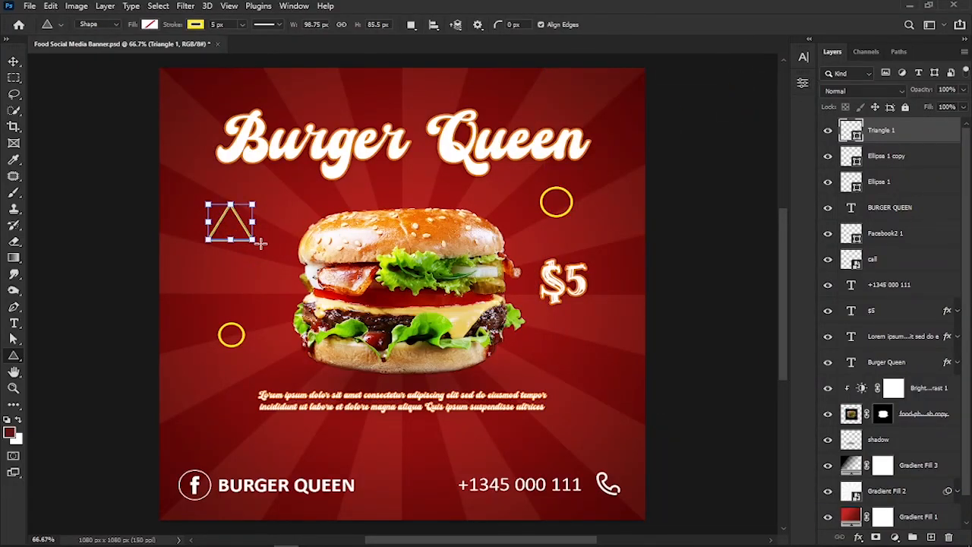
Step: Rotate the triangle about 29° counterclockwise so that it points right toward the burger
key(ctrl+t)
drag(262, 247, 300, 215)
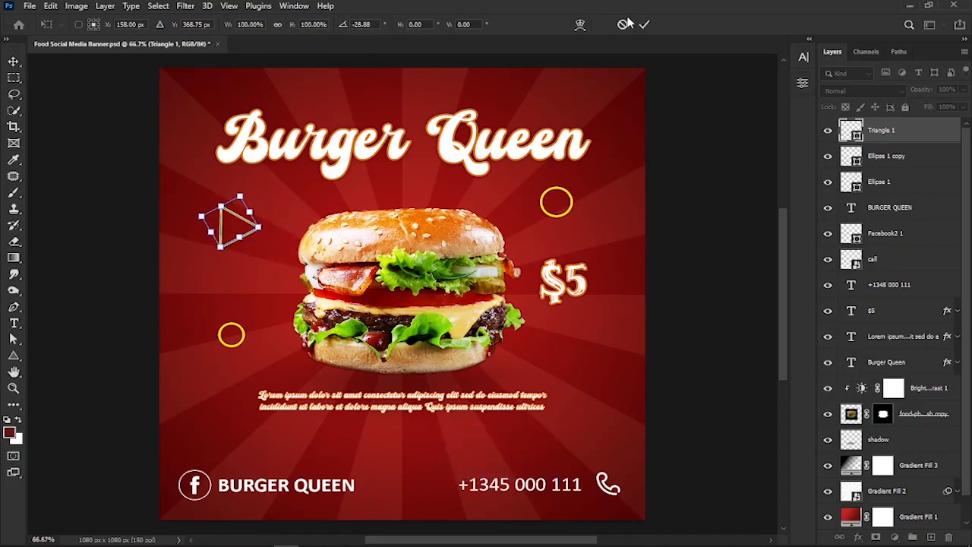
click(644, 25)
Step: Duplicate the triangle, turn the copy to point left and place it below the $5 price at the burger's lower right
key(ctrl+j)
drag(237, 225, 261, 232)
key(ctrl+z)
click(14, 62)
key(ctrl+t)
drag(236, 226, 599, 432)
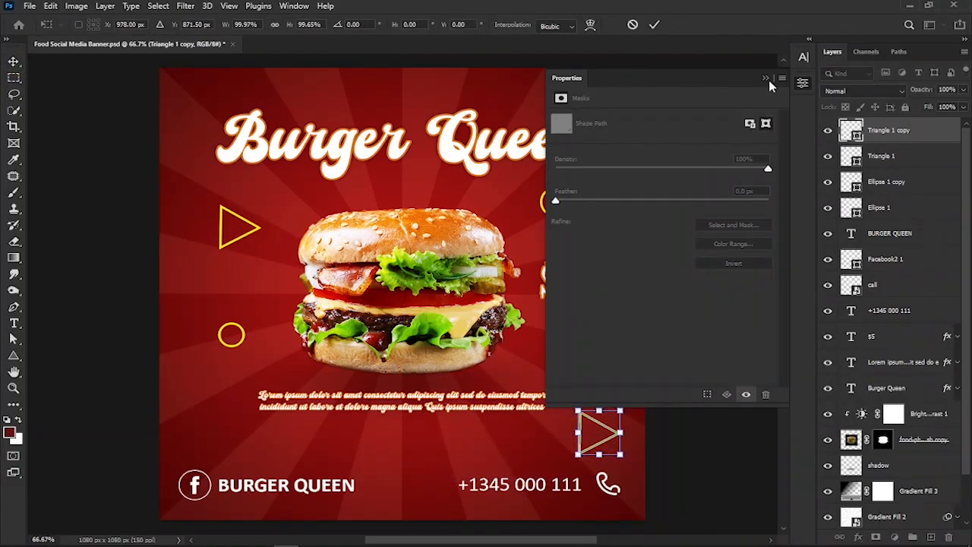
click(766, 78)
drag(637, 474, 588, 485)
drag(599, 429, 621, 343)
click(654, 24)
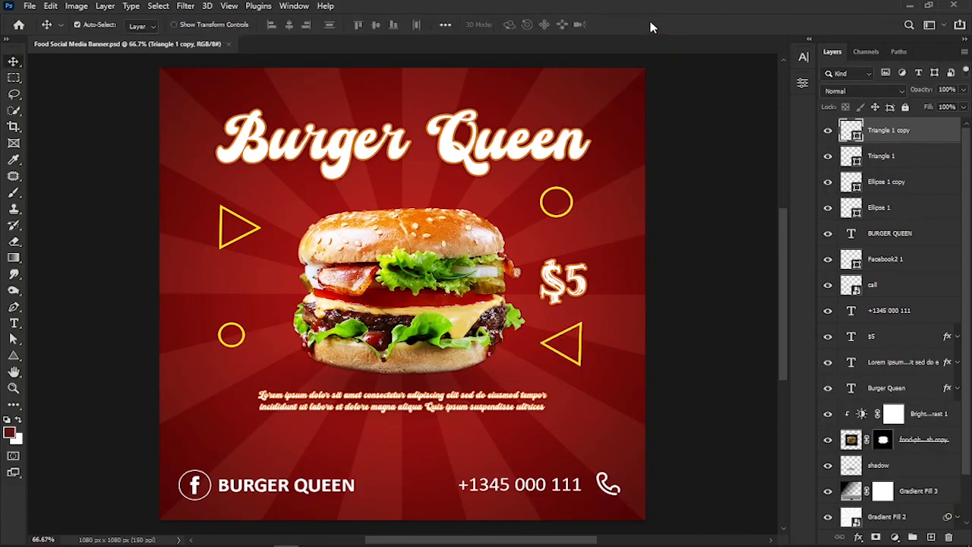
Step: Draw a rectangle about 309 x 66 px on a new layer, centered below the lorem ipsum text
click(932, 537)
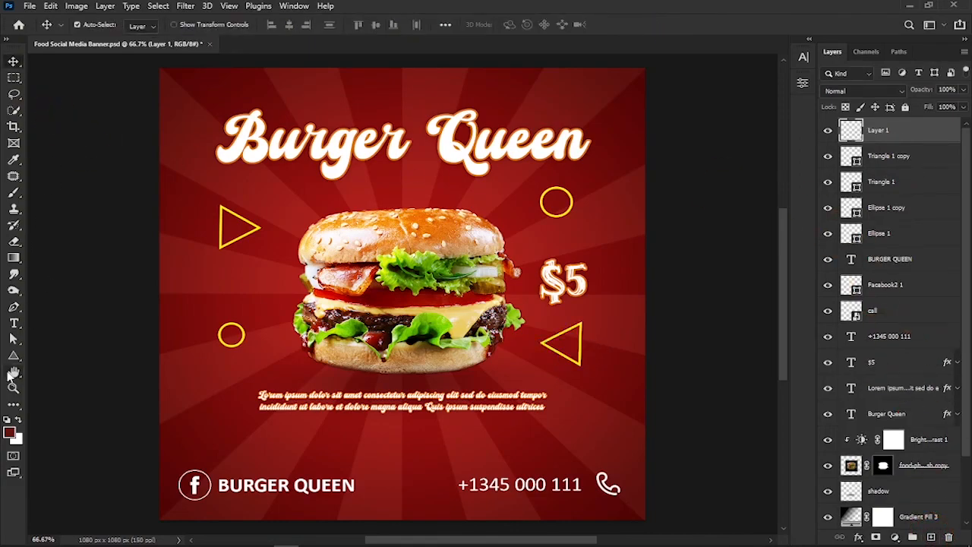
right_click(14, 357)
click(60, 356)
mouse_move(326, 430)
mouse_down()
mouse_move(479, 447)
mouse_move(465, 458)
mouse_up()
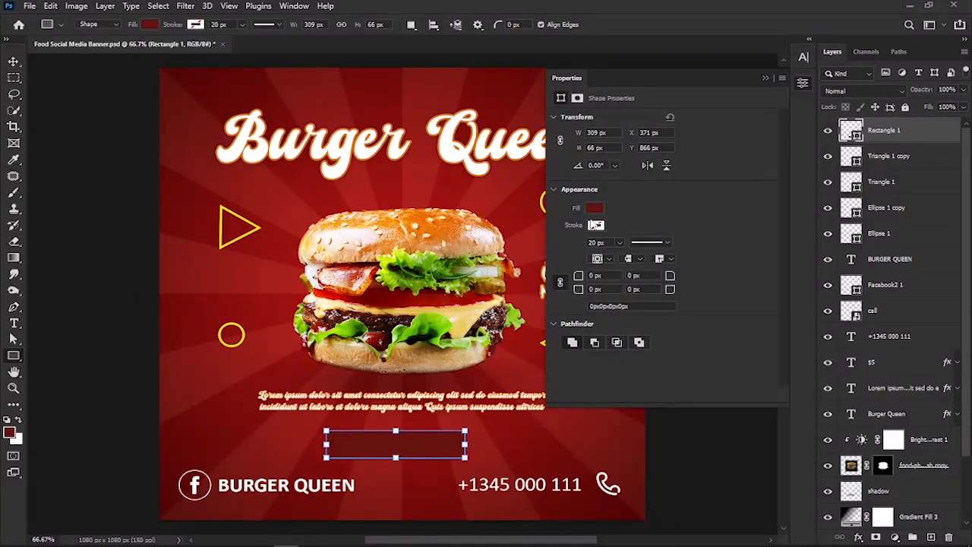
Step: Fill the rectangle with yellow and fully round its corners to form a pill-shaped button
click(594, 207)
click(562, 275)
click(627, 209)
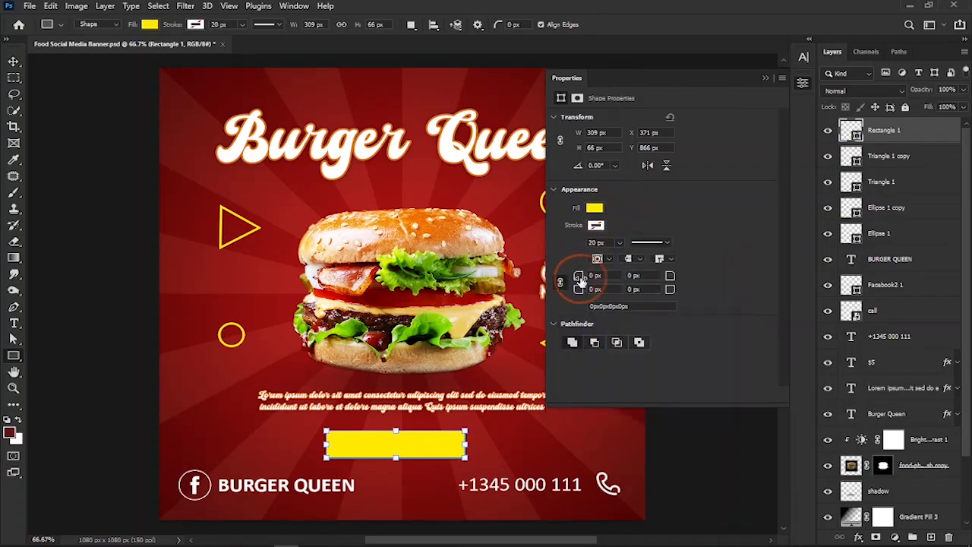
drag(579, 279, 627, 276)
click(766, 78)
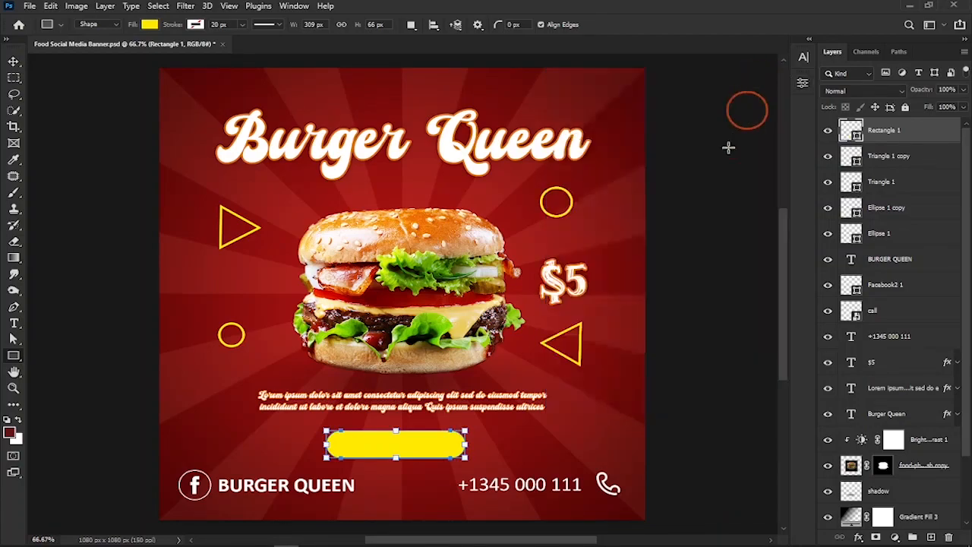
click(14, 61)
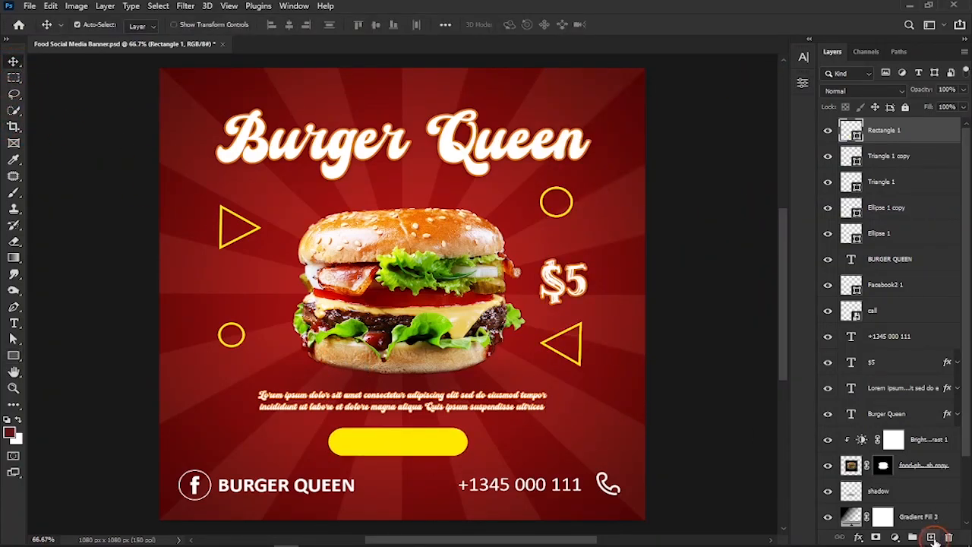
Step: Add the text "ORDER NOW" in black Calibri Bold, 21 pt, over the yellow button on a new layer
click(933, 537)
click(14, 323)
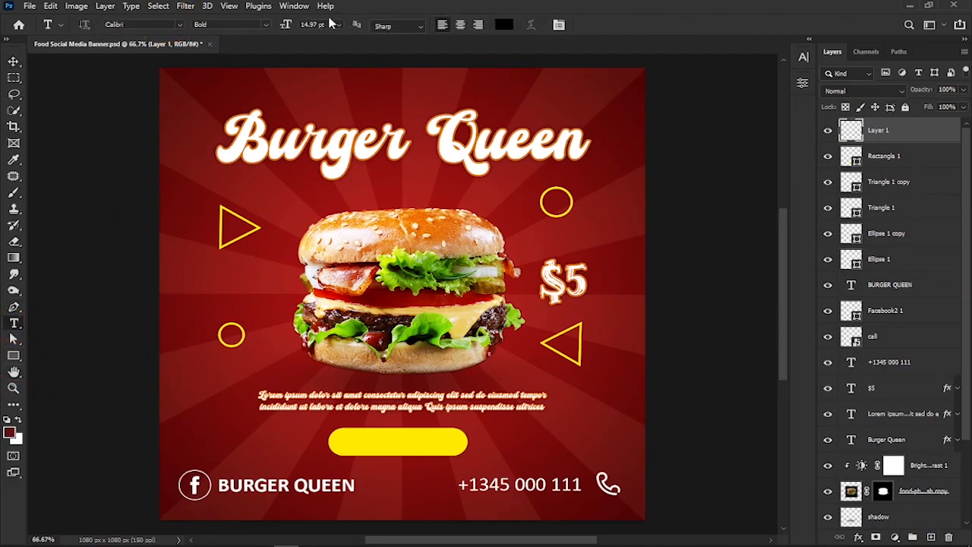
click(369, 444)
text(ORDER)
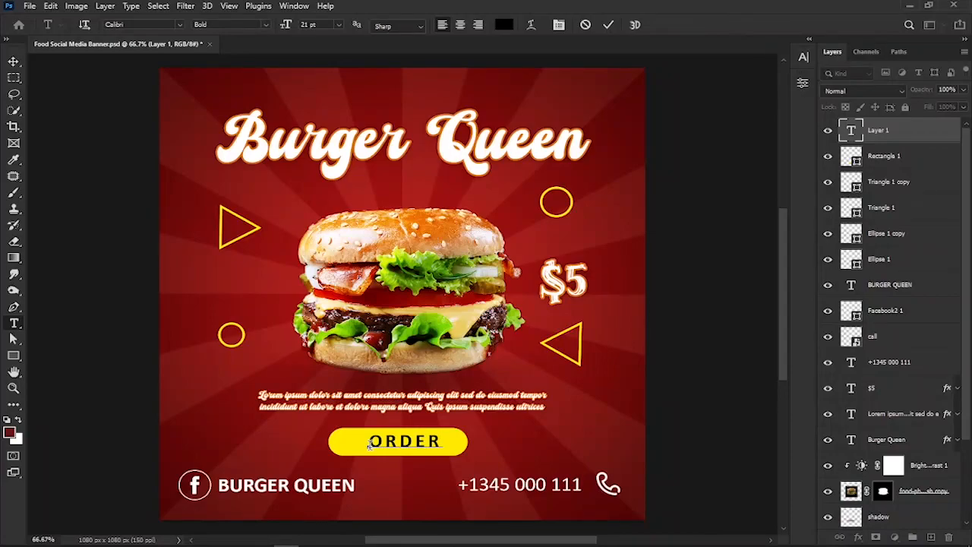
Step: Tighten the letter spacing of the ORDER NOW text
key(ctrl+a)
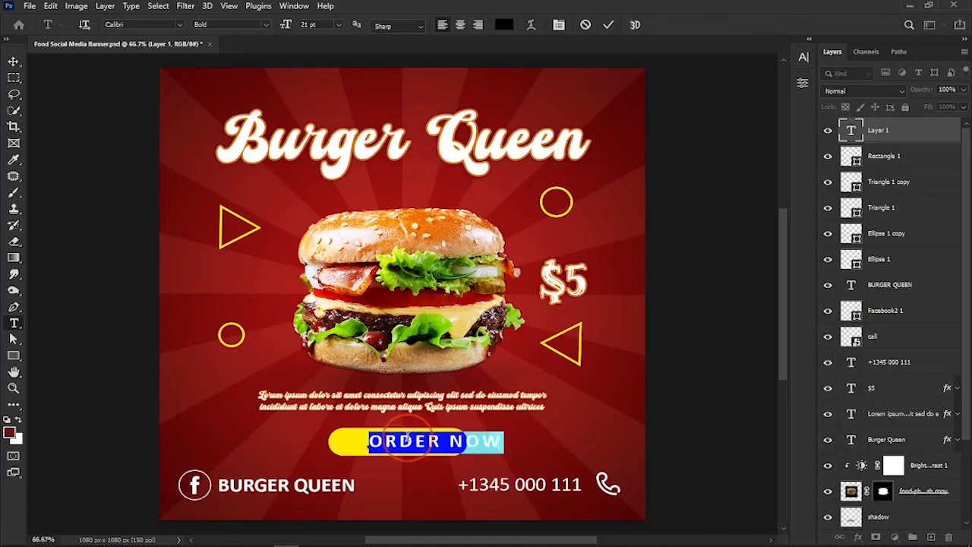
key(ctrl+alt+Left)
key(ctrl+alt+Left)
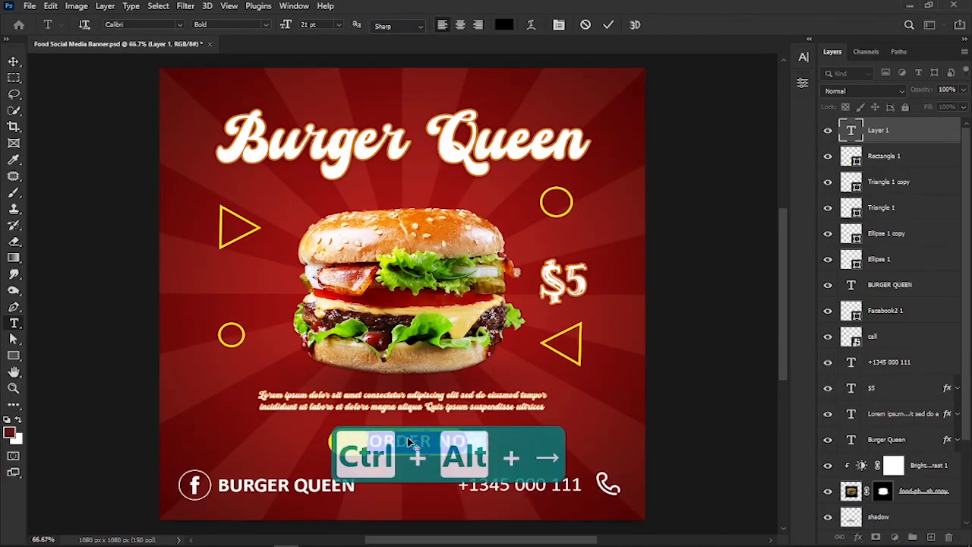
click(631, 243)
click(14, 61)
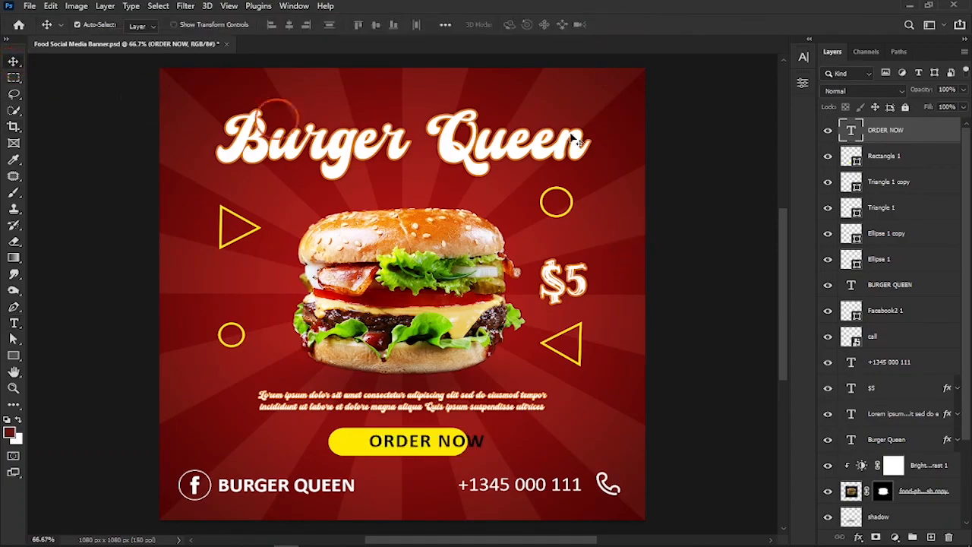
Step: Center the ORDER NOW text and its yellow rectangle horizontally on the canvas and link the two layers
click(900, 158)
ctrl+click(896, 130)
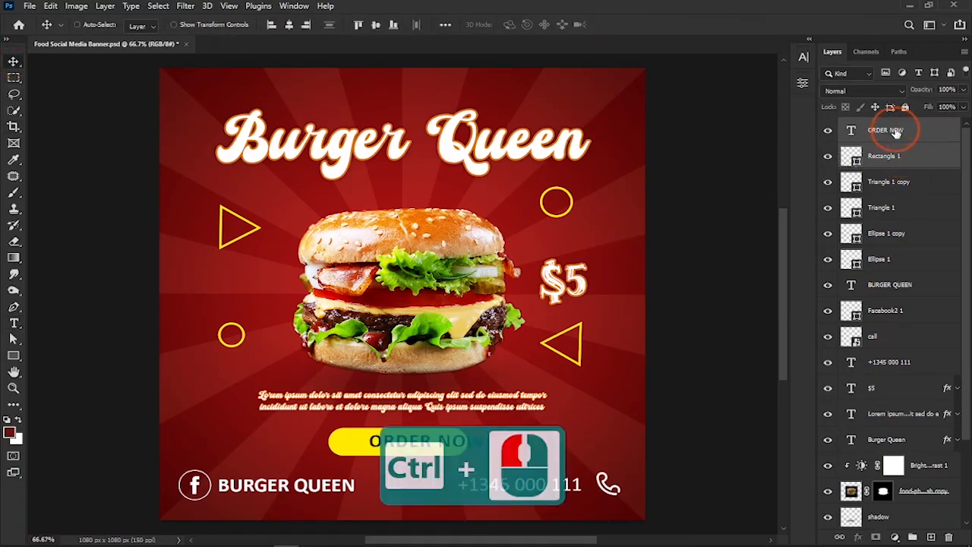
key(ctrl+a)
click(289, 25)
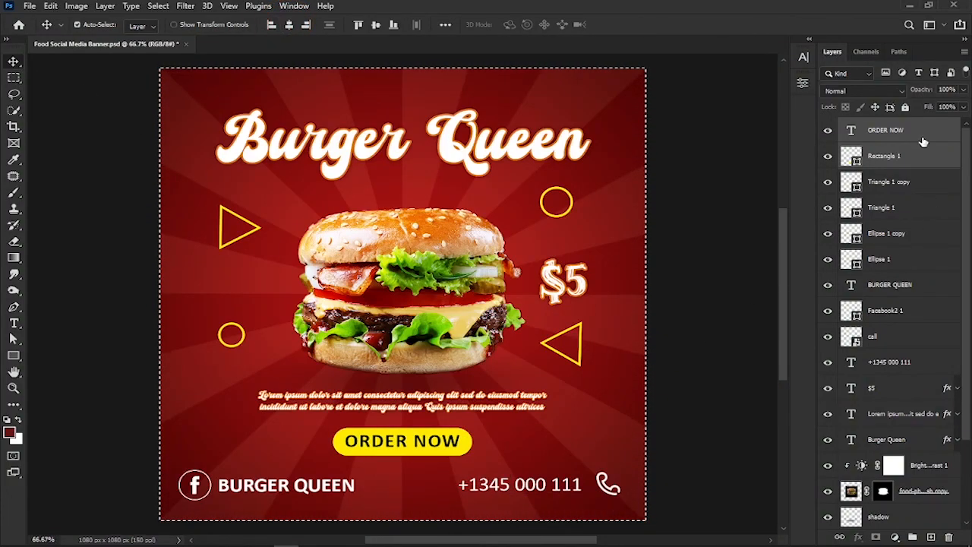
right_click(920, 139)
click(104, 182)
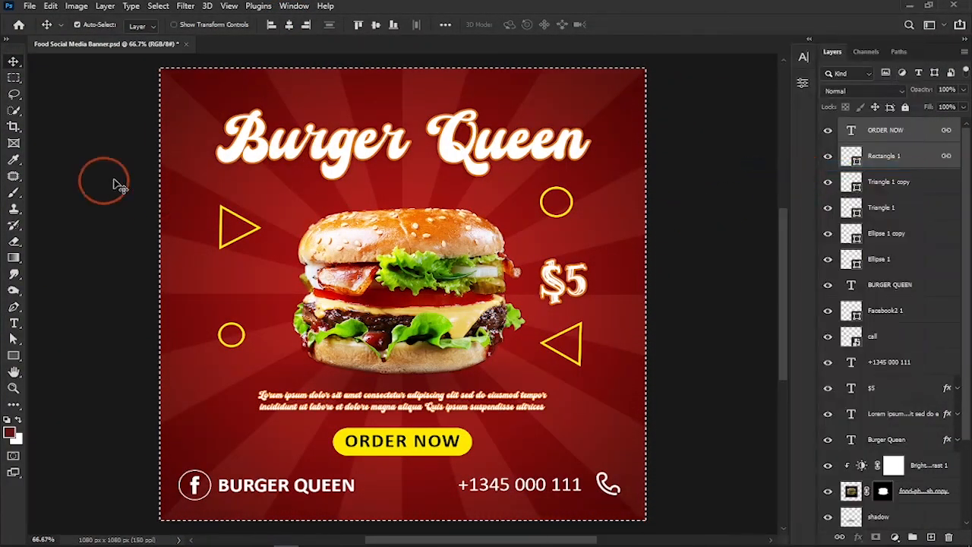
key(ctrl+d)
Step: Nudge the linked ORDER NOW text and yellow button slightly left and down
click(893, 130)
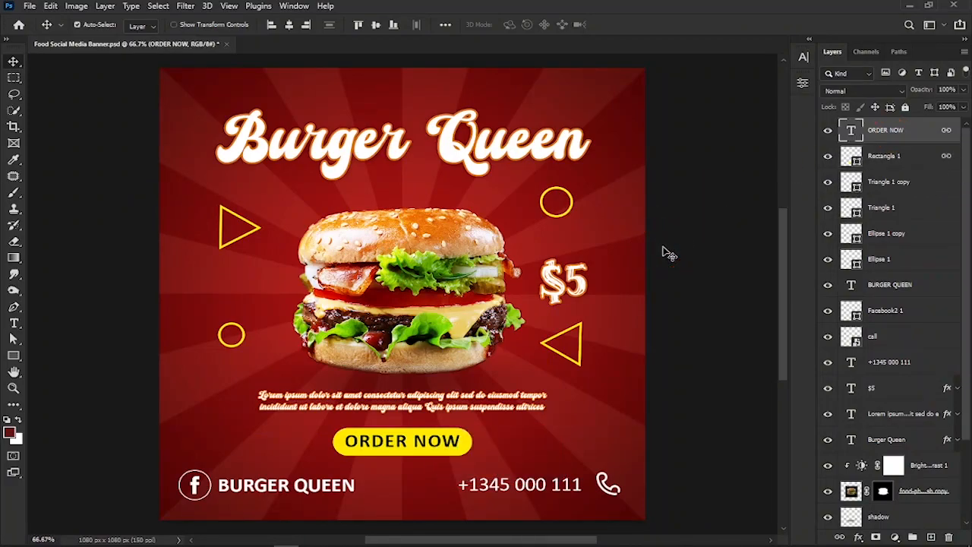
key(Left)
key(Left)
key(Left)
key(Left)
drag(411, 453, 411, 453)
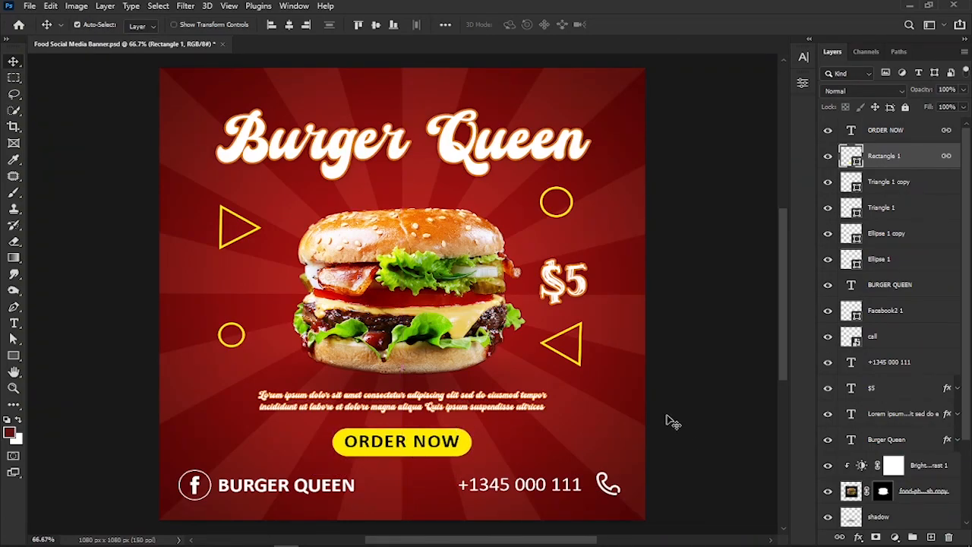
Step: Scale down the right-pointing triangle beside the burger
click(828, 182)
click(828, 183)
click(881, 207)
key(ctrl+t)
drag(262, 203, 278, 241)
click(654, 25)
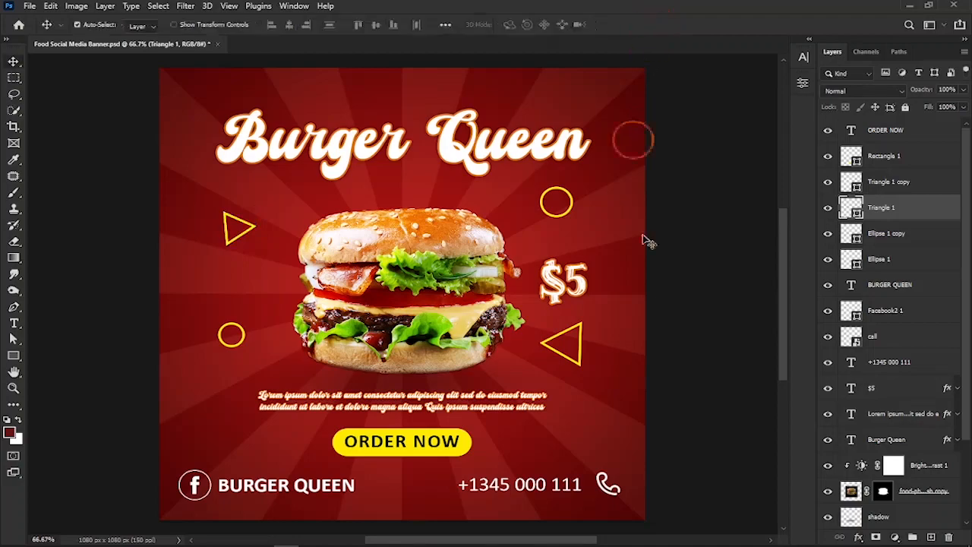
Step: Scale down the left-pointing triangle below the $5 price to match the other triangle
click(881, 233)
click(881, 259)
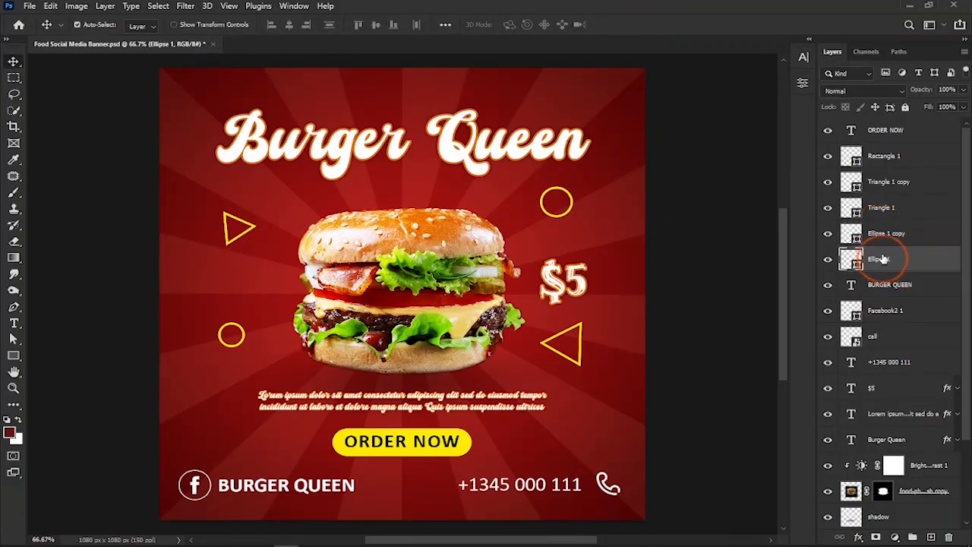
click(888, 182)
key(ctrl+t)
drag(586, 317, 577, 327)
click(654, 25)
Step: Fine-tune the positions of the ORDER NOW button, the right-pointing triangle and the circle above the $5 price with small nudges
click(888, 157)
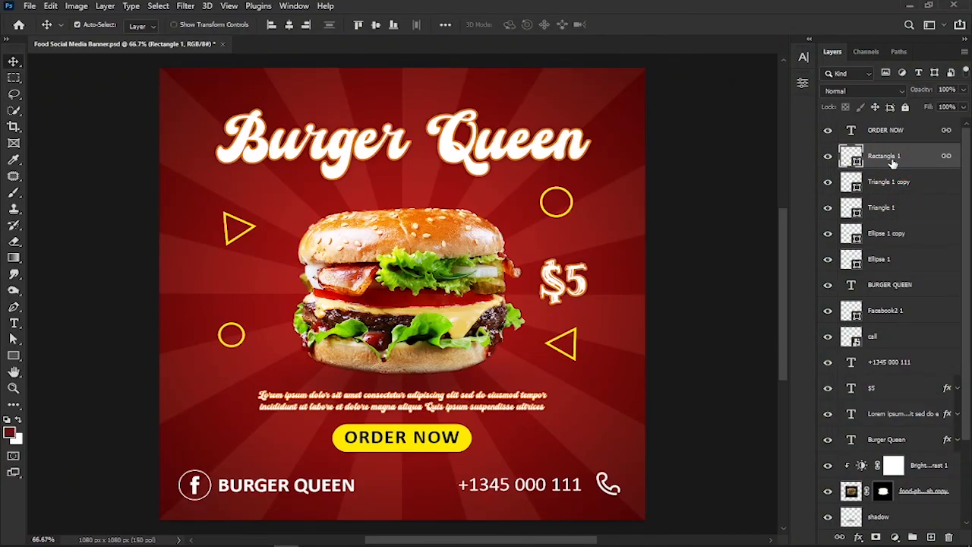
click(887, 183)
click(890, 209)
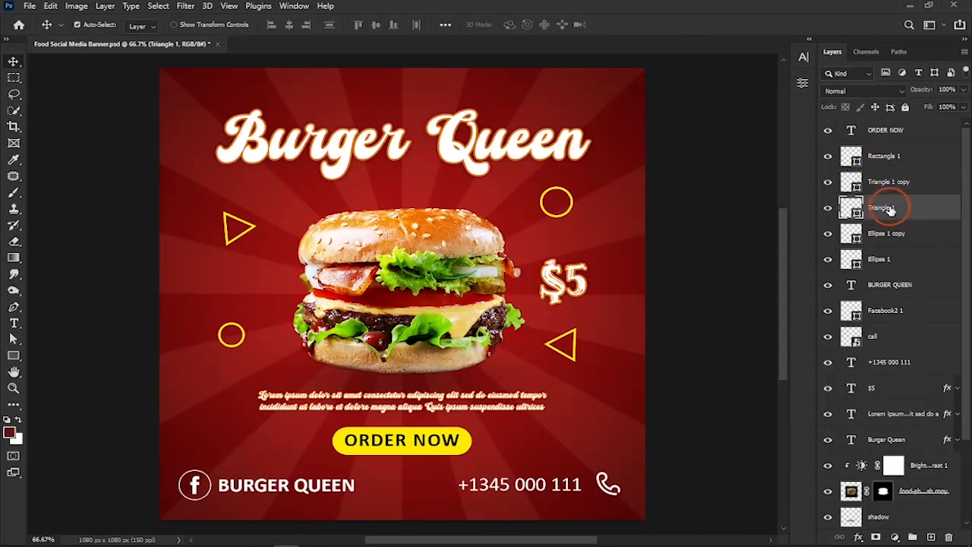
click(890, 234)
Step: Fine-tune the footer contact details, nudging the phone number and its call icon slightly left
click(887, 288)
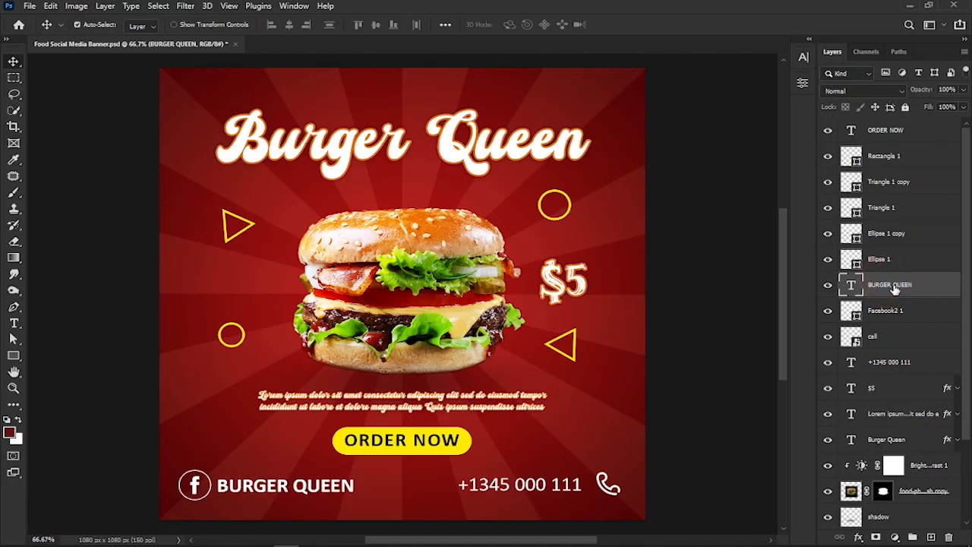
click(898, 309)
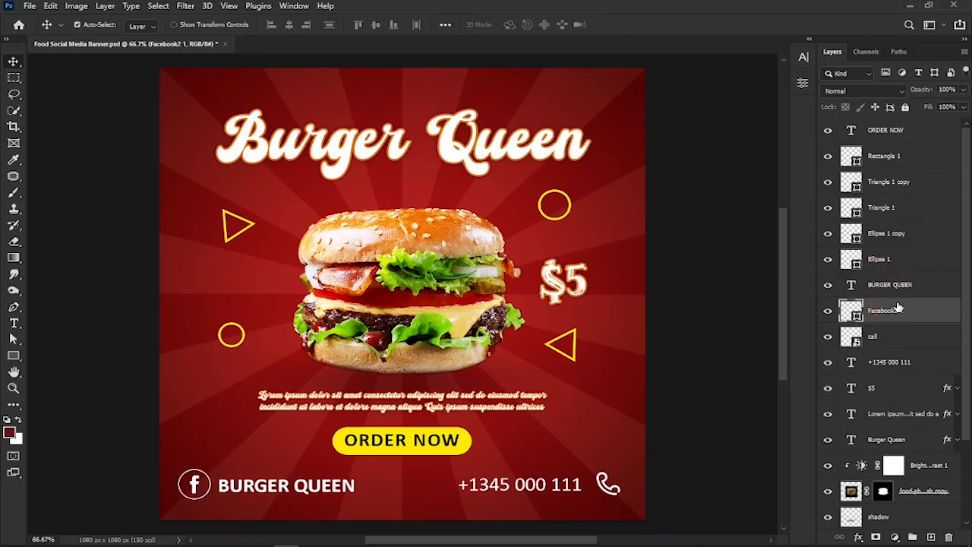
click(894, 334)
click(896, 361)
key(Left)
key(Left)
key(Left)
key(Left)
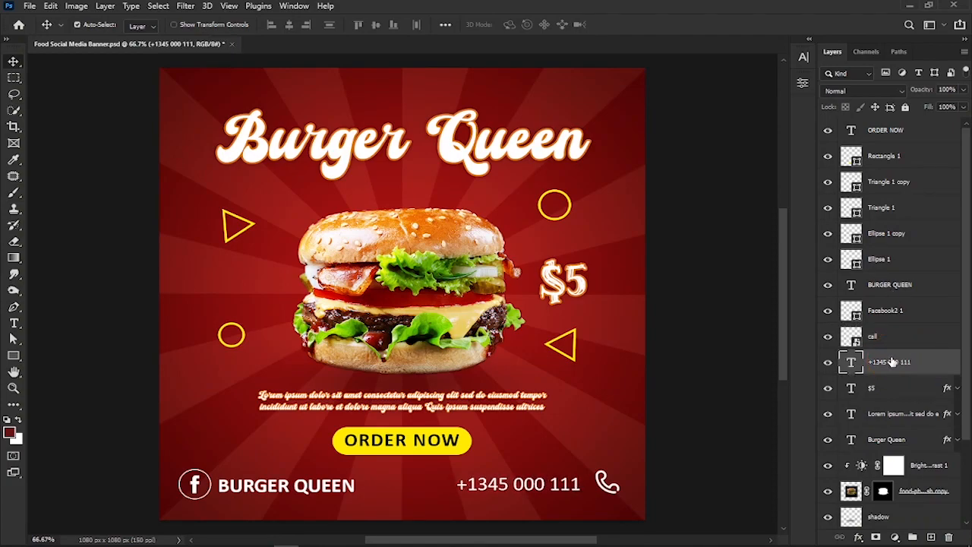